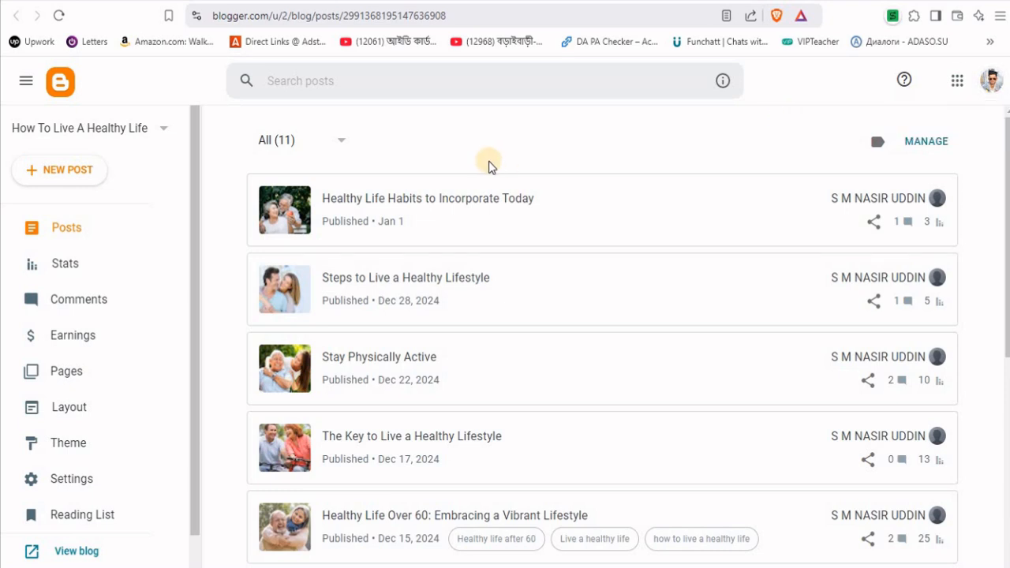
Start a new blog and give it the title "Buy Amazon Products"
click(165, 131)
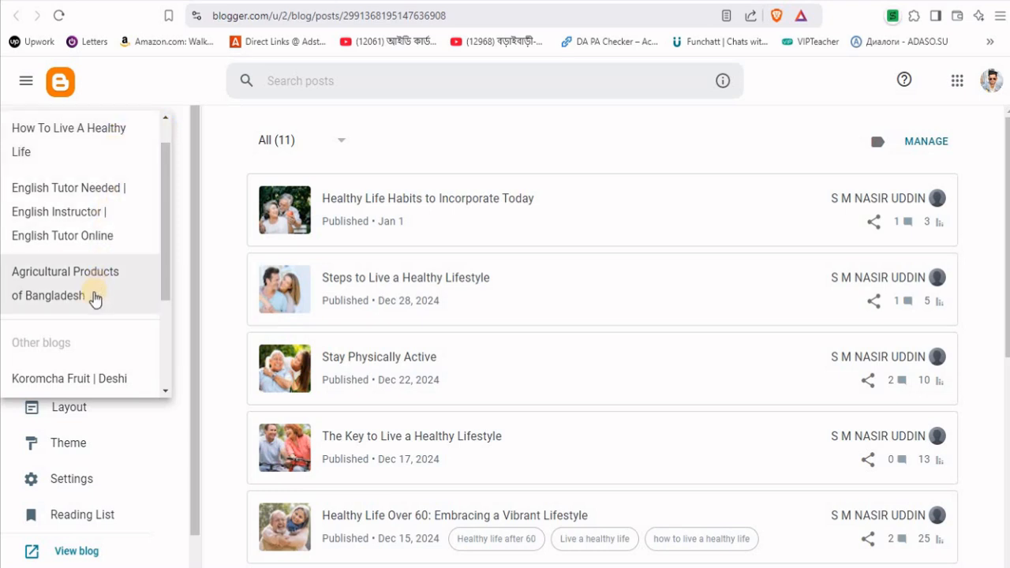
scroll(95, 297, down, 2)
scroll(86, 337, down, 1)
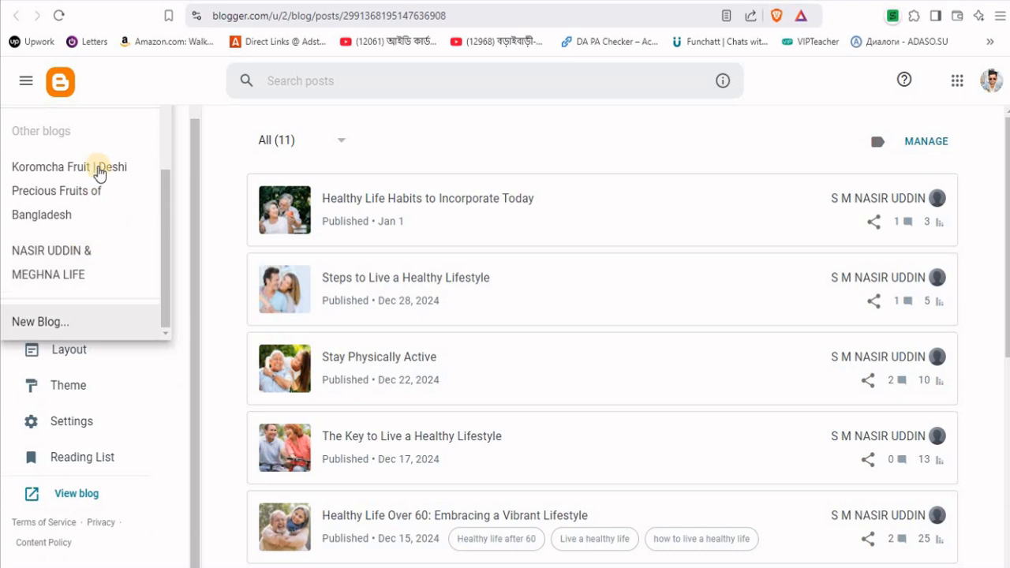
click(52, 326)
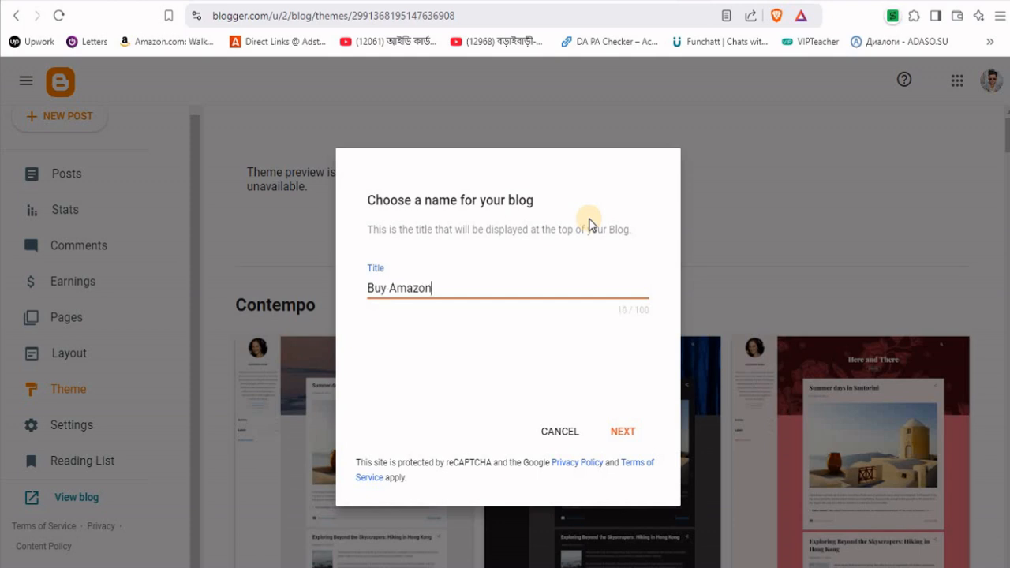
text(Products)
click(623, 434)
Enter amazonproductsfrommystore as the new blog's blogspot.com address
click(388, 285)
text(amazonpro)
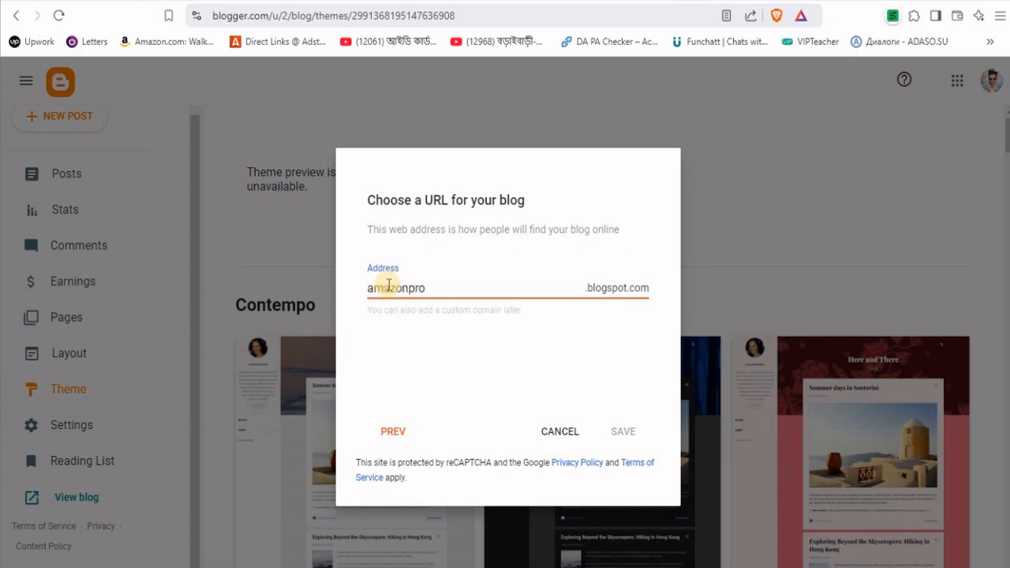
text(ducts)
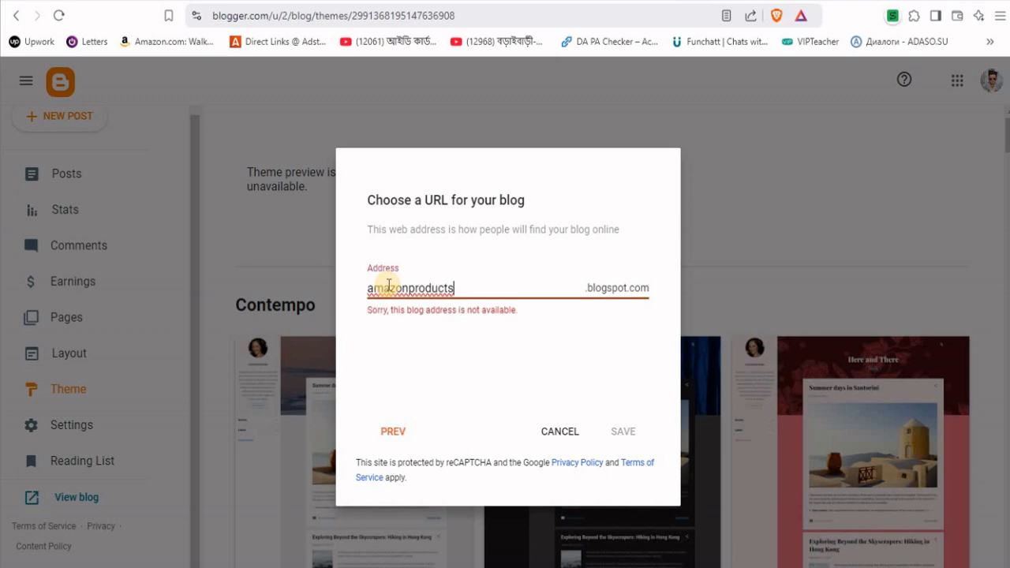
text(for)
text(me)
key(BackSpace)
key(BackSpace)
key(BackSpace)
key(BackSpace)
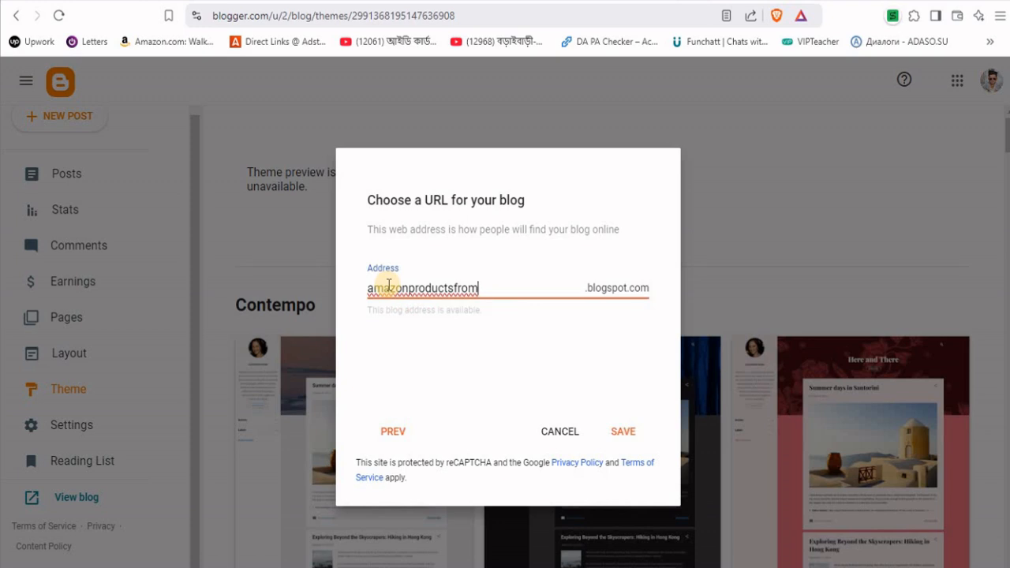
text(rommystore)
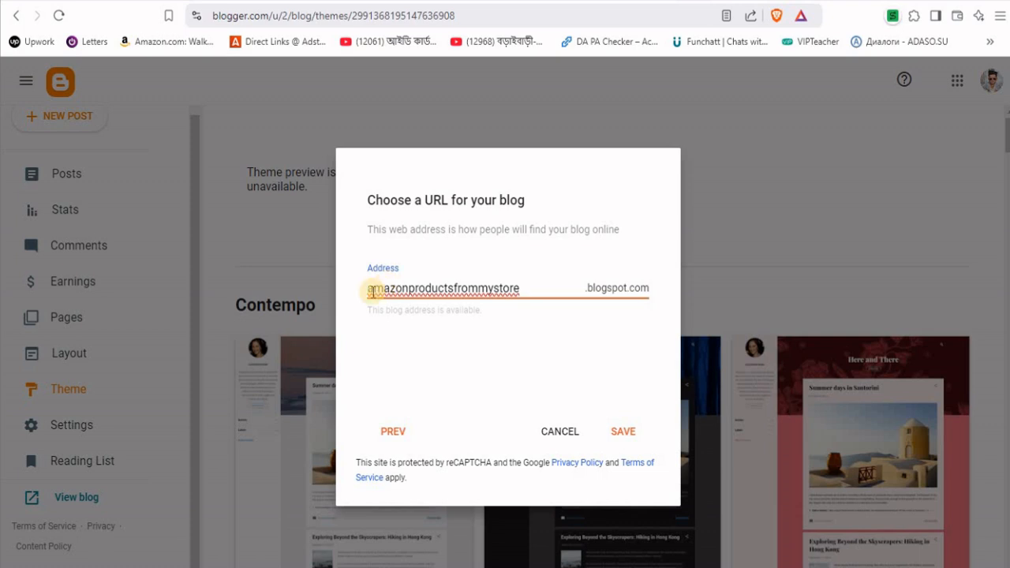
Prefix the blog address with "buy" to make it buyamazonproductsfrommystore and save the new blog
click(368, 289)
text(buy)
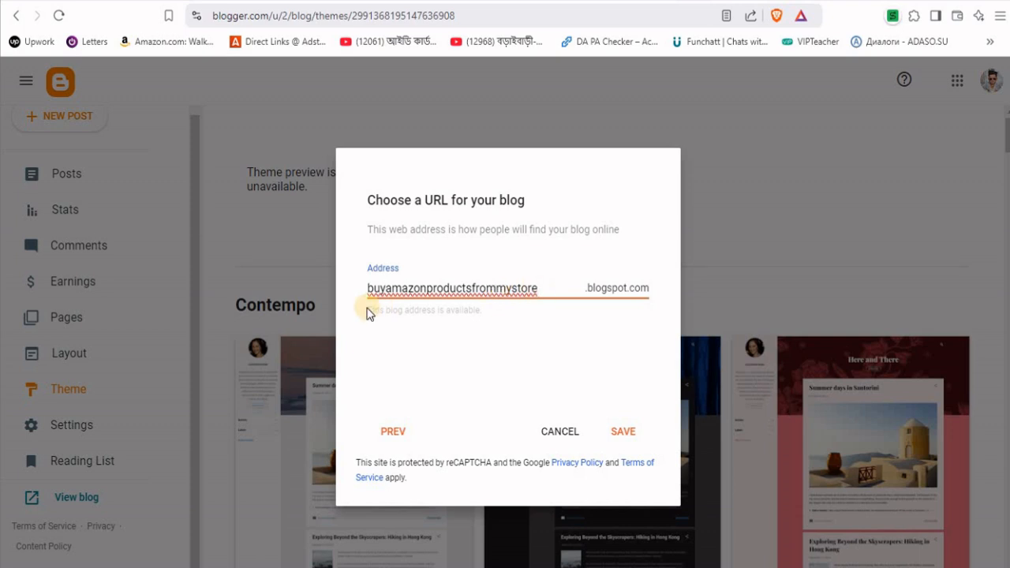
click(450, 320)
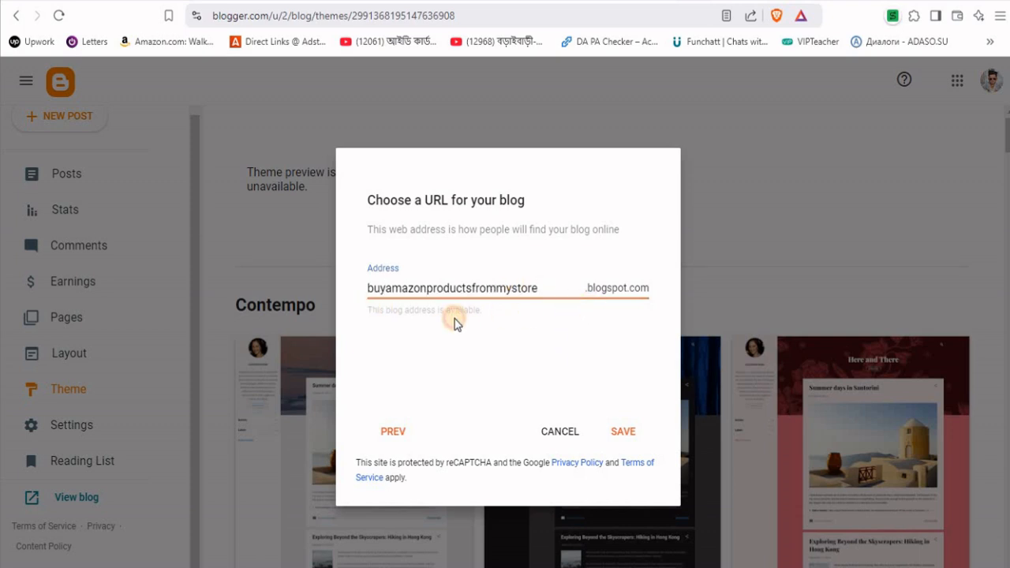
click(620, 430)
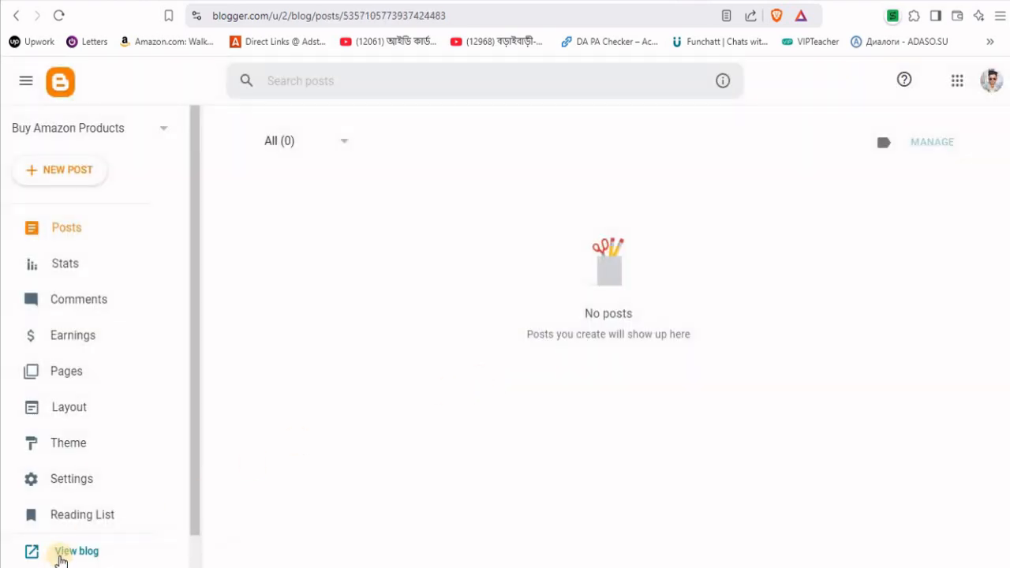
View the live Buy Amazon Products blog, then return to its dashboard and check the list of blogs
click(63, 553)
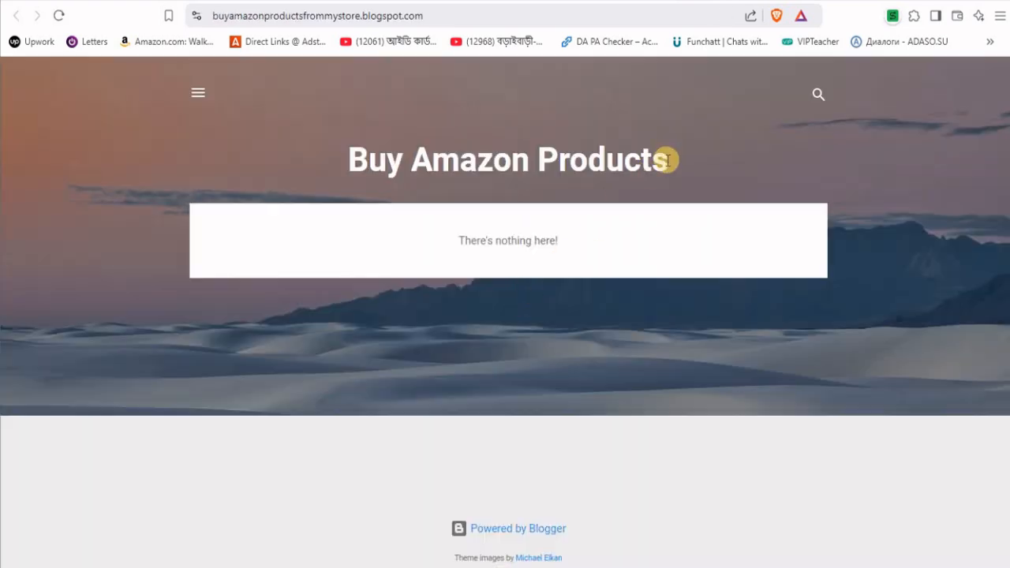
click(673, 2)
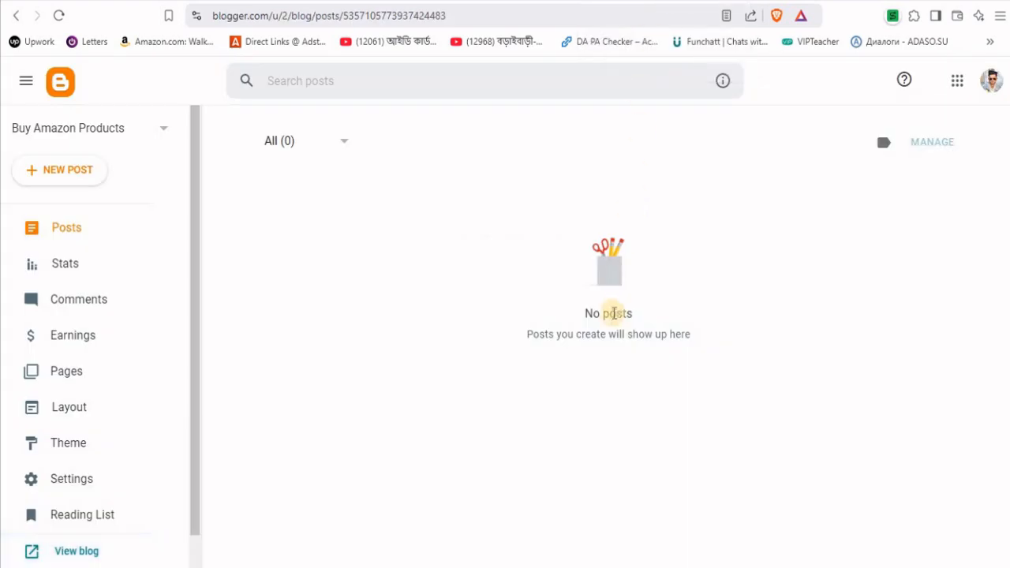
click(118, 131)
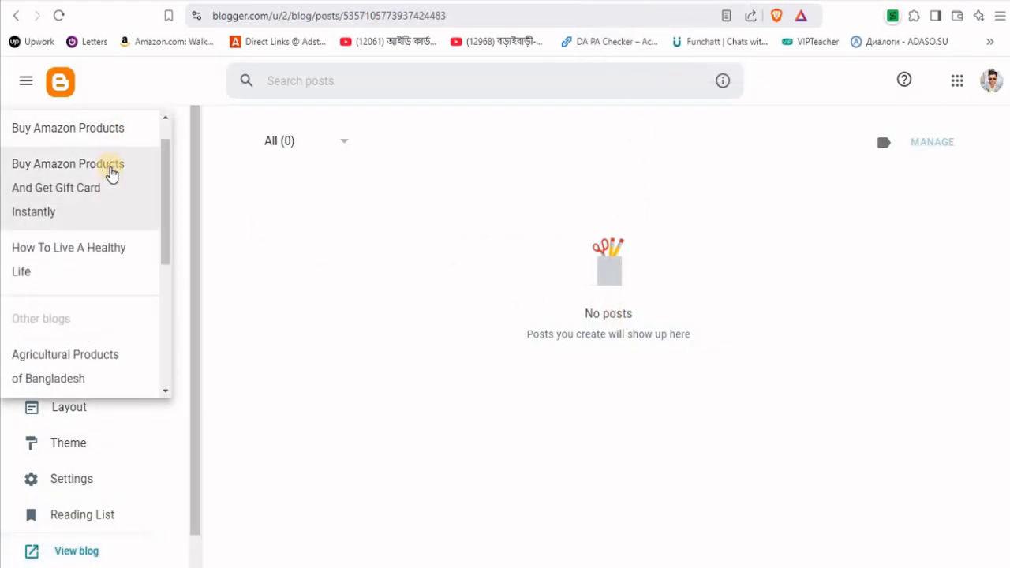
click(403, 387)
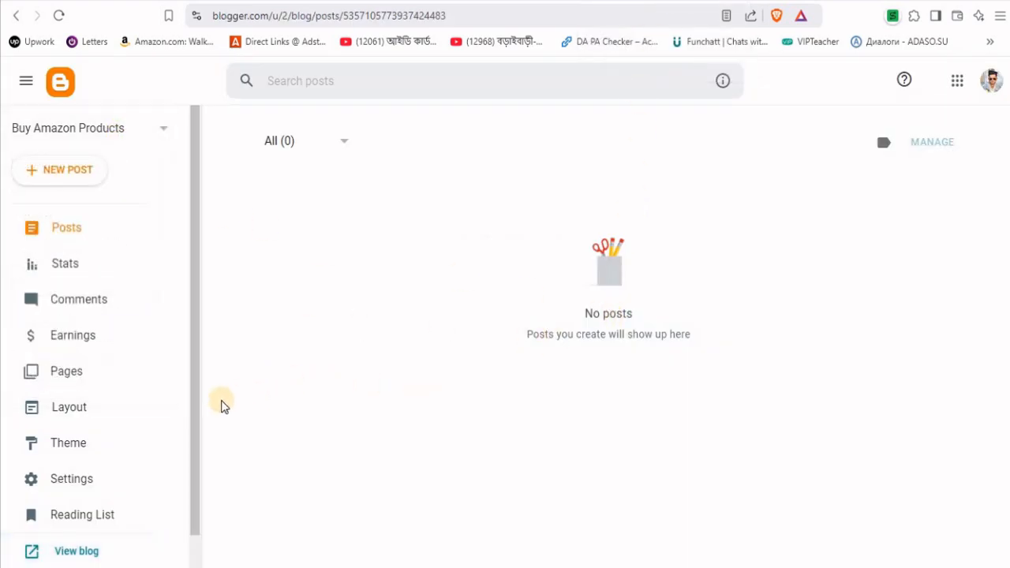
Open the blog's layout and bring up the page header gadget for editing
click(131, 406)
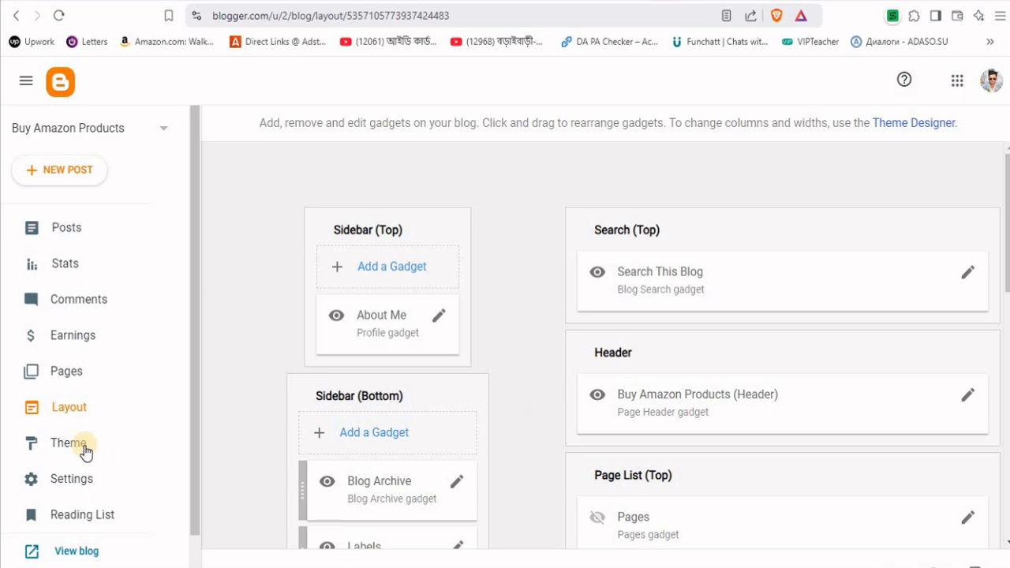
click(968, 394)
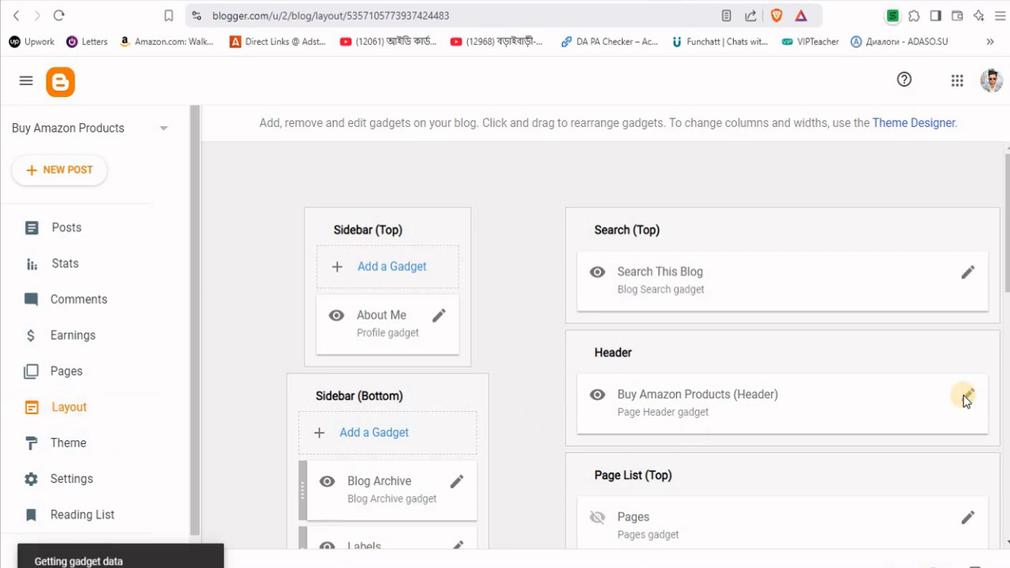
click(514, 219)
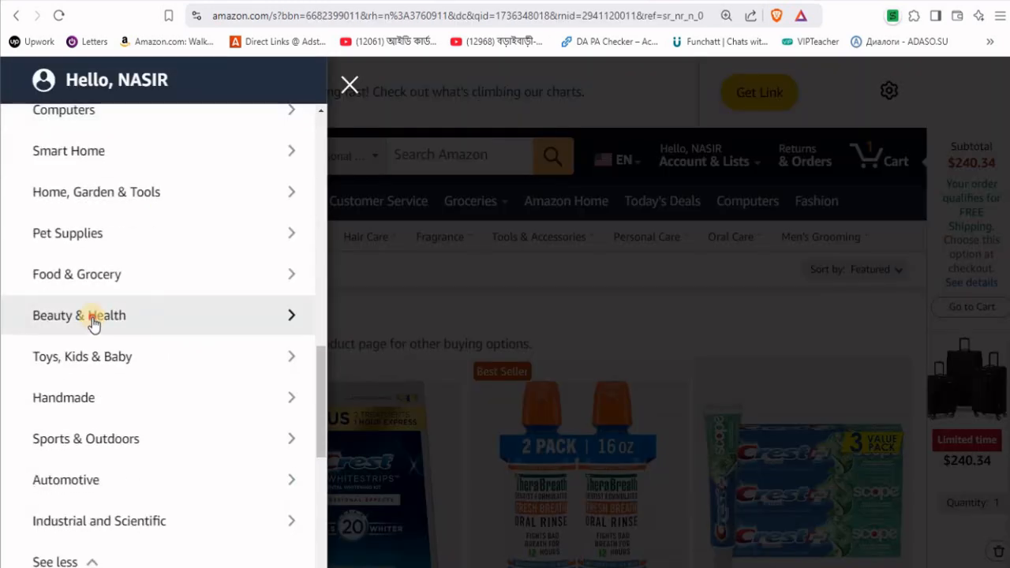
On Amazon, open the Health Care category within the Beauty & Health department
click(93, 319)
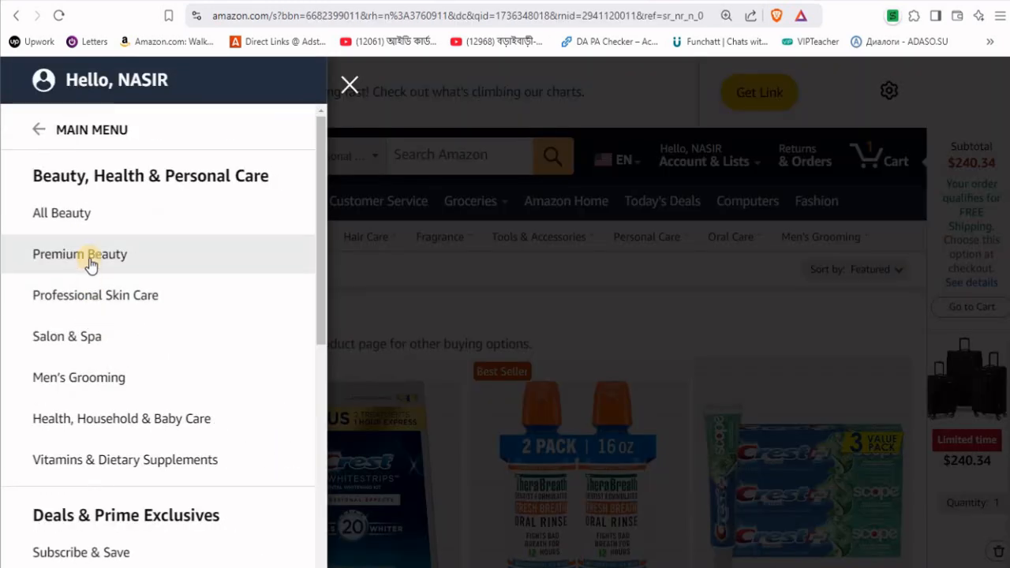
scroll(203, 320, down, 5)
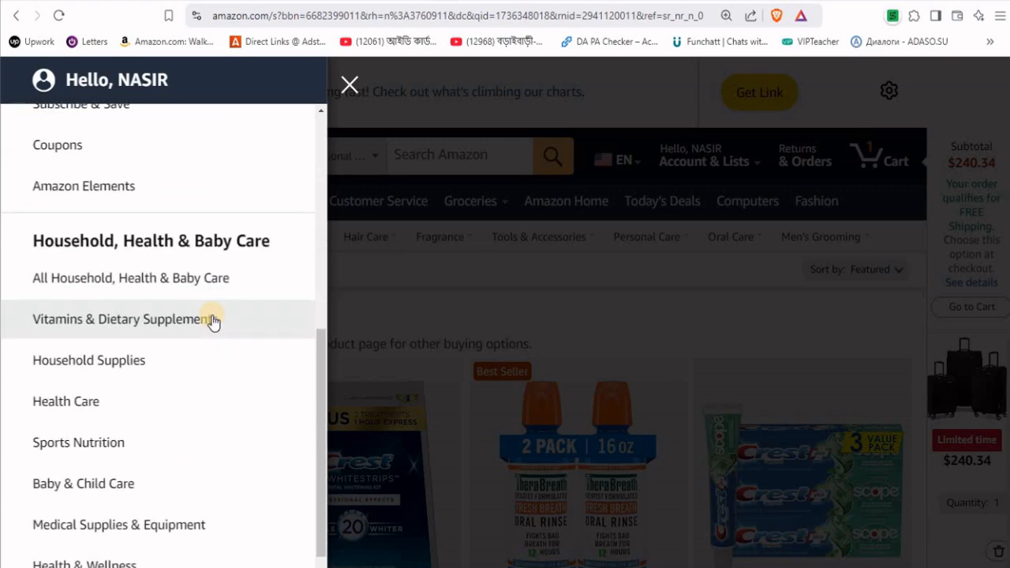
click(61, 402)
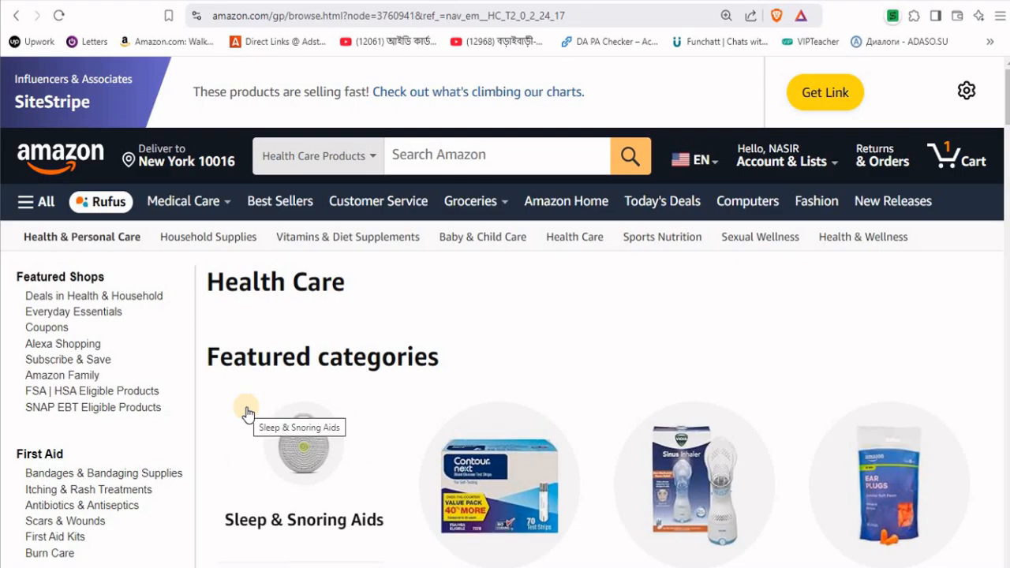
Look through the Health Care product sections and open the Health Monitors & Kits category under Medical Supplies & Equipment
scroll(246, 414, down, 6)
scroll(244, 407, down, 3)
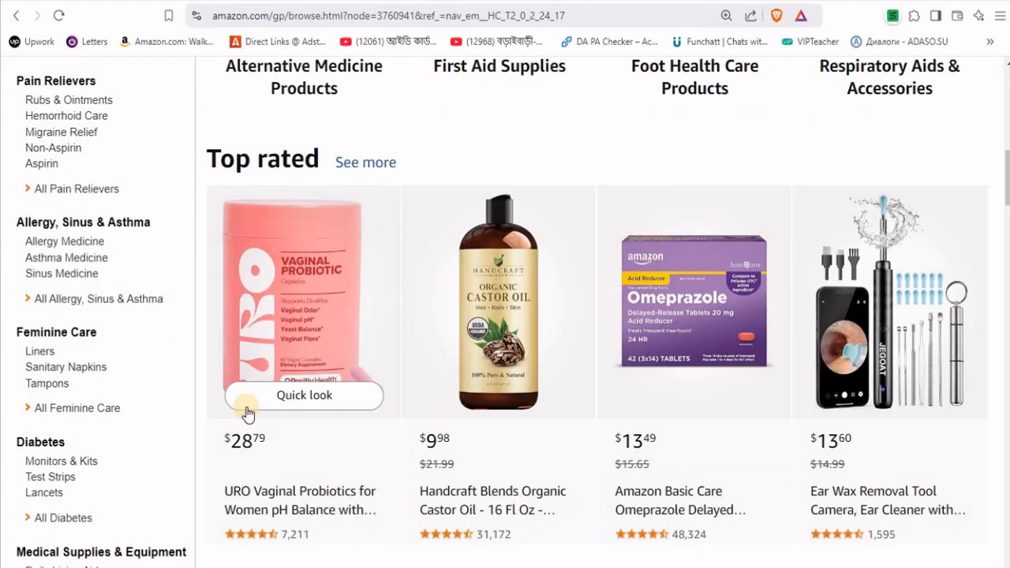
scroll(374, 349, down, 4)
scroll(582, 293, down, 2)
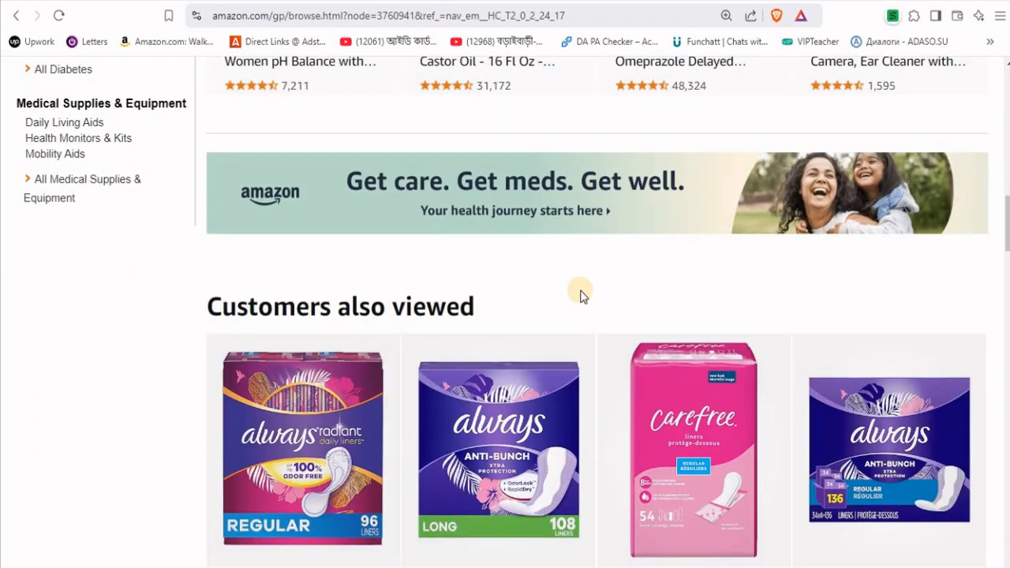
scroll(564, 286, down, 5)
scroll(531, 292, down, 5)
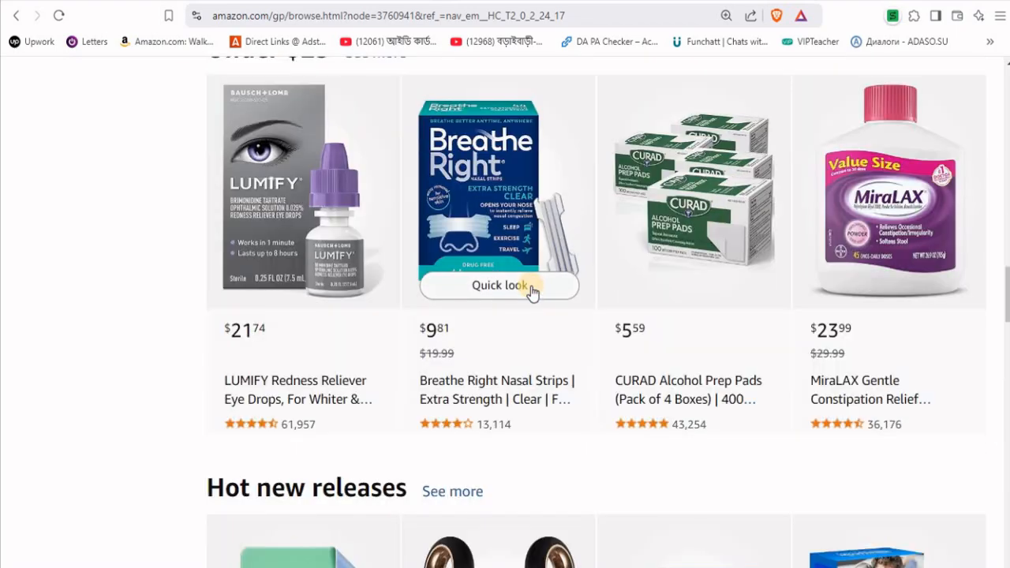
scroll(535, 272, down, 2)
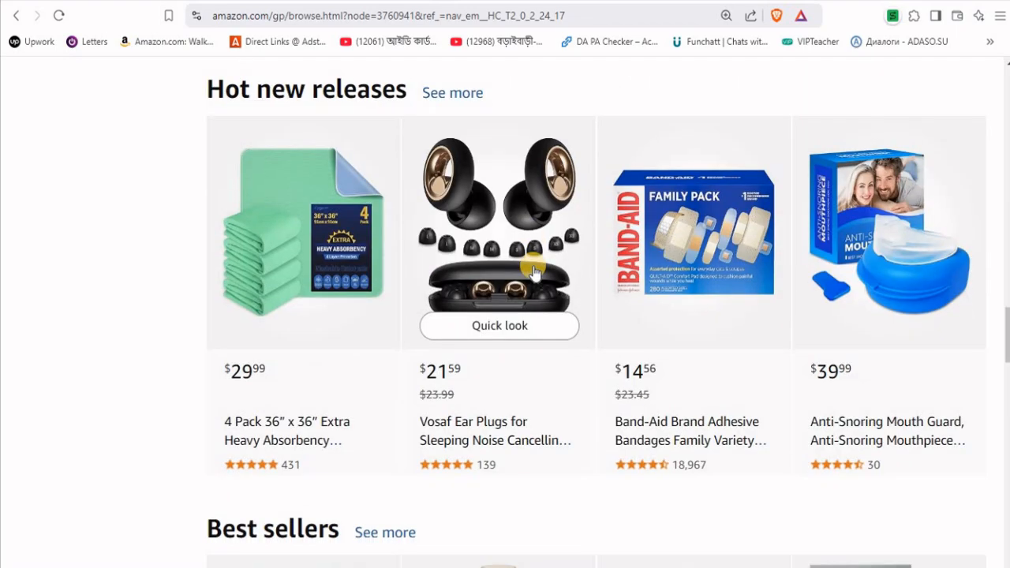
scroll(533, 270, down, 3)
scroll(521, 257, down, 6)
scroll(517, 257, down, 4)
scroll(514, 254, up, 8)
scroll(515, 254, up, 10)
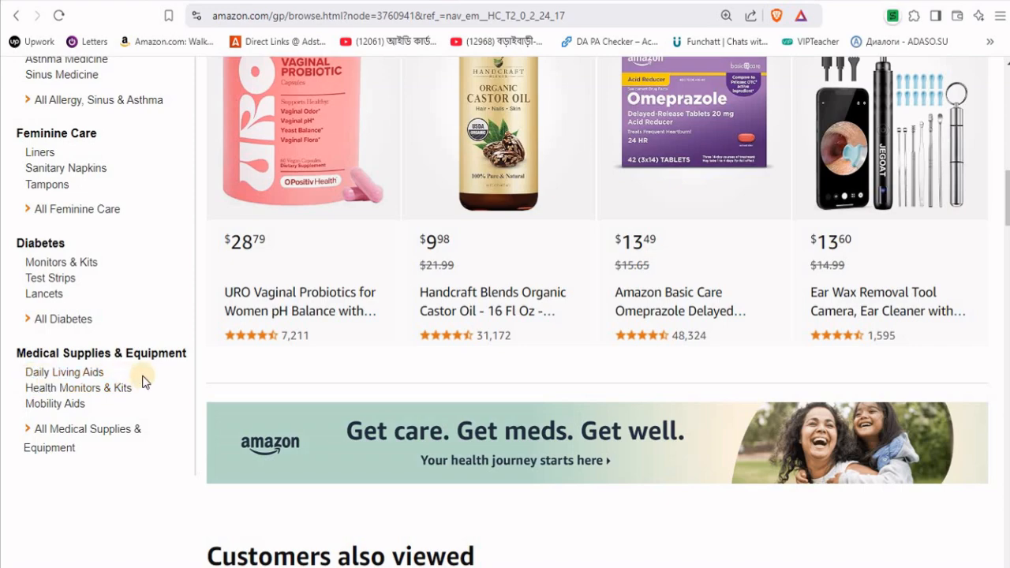
click(55, 389)
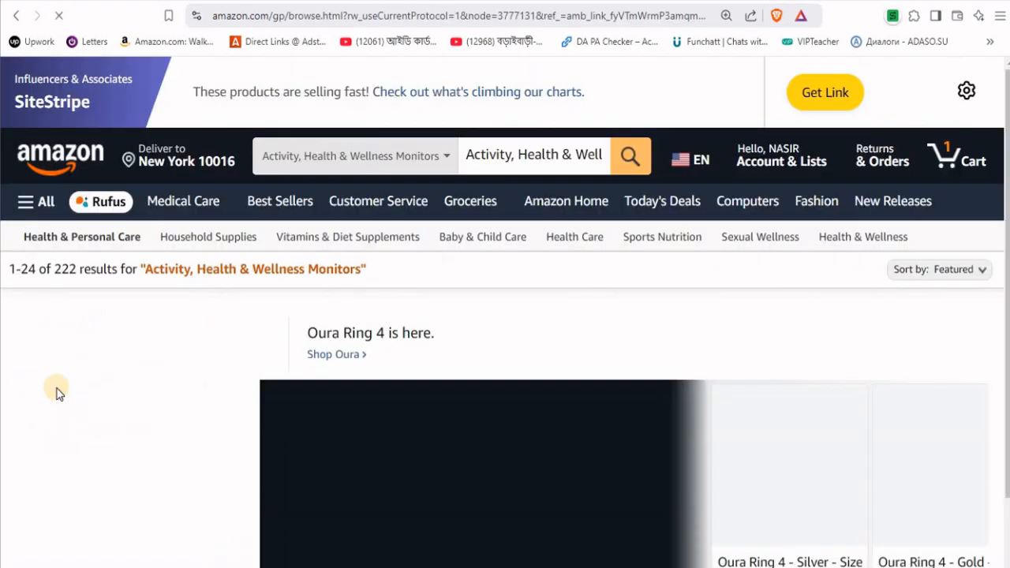
Browse the health monitor results and open the product page of the upper-arm Blood Pressure Monitors for Home Use with the 8.7"-15.7" cuff
scroll(658, 422, down, 6)
mouse_move(534, 483)
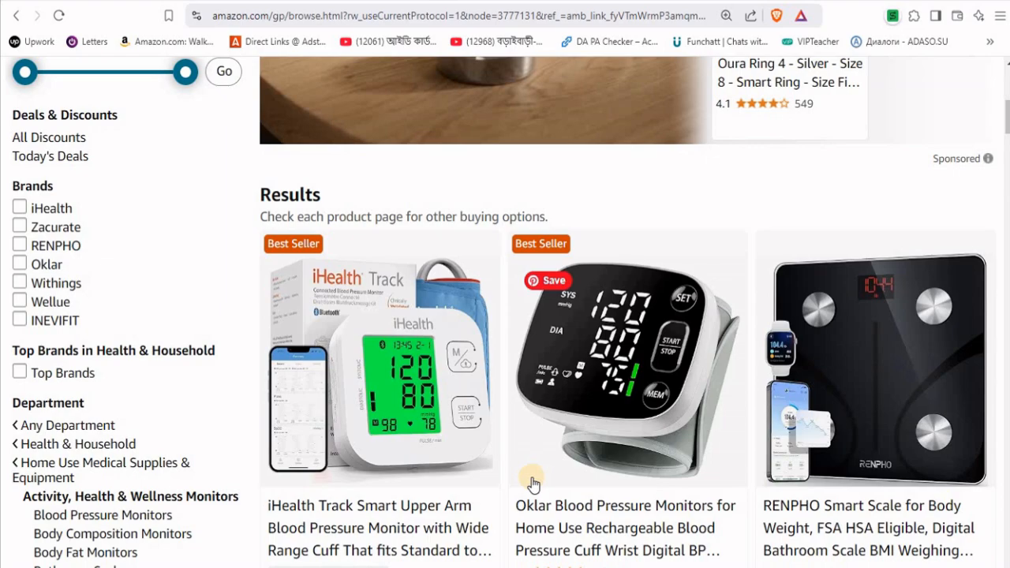
scroll(533, 483, down, 10)
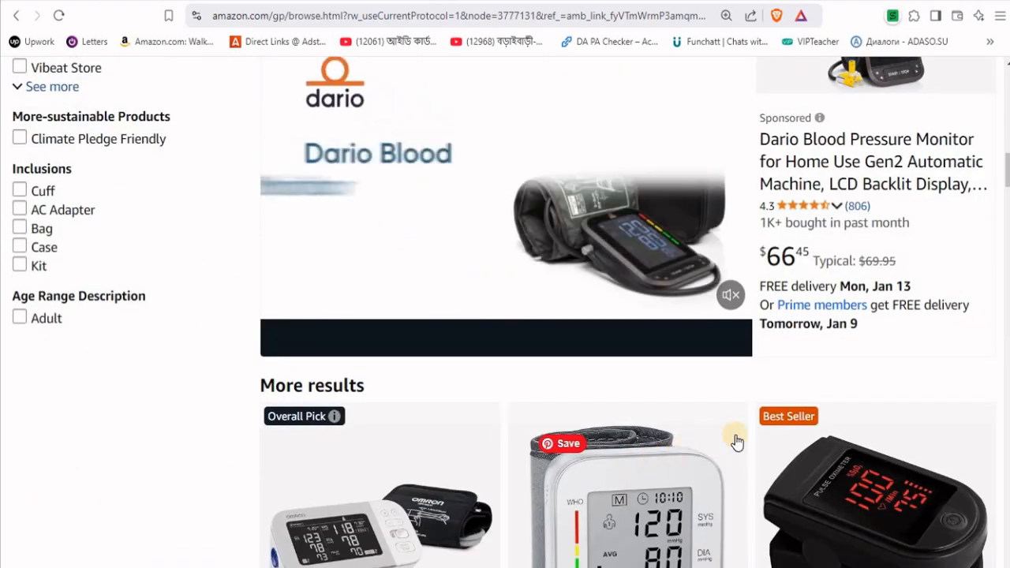
scroll(706, 405, down, 3)
scroll(640, 238, up, 3)
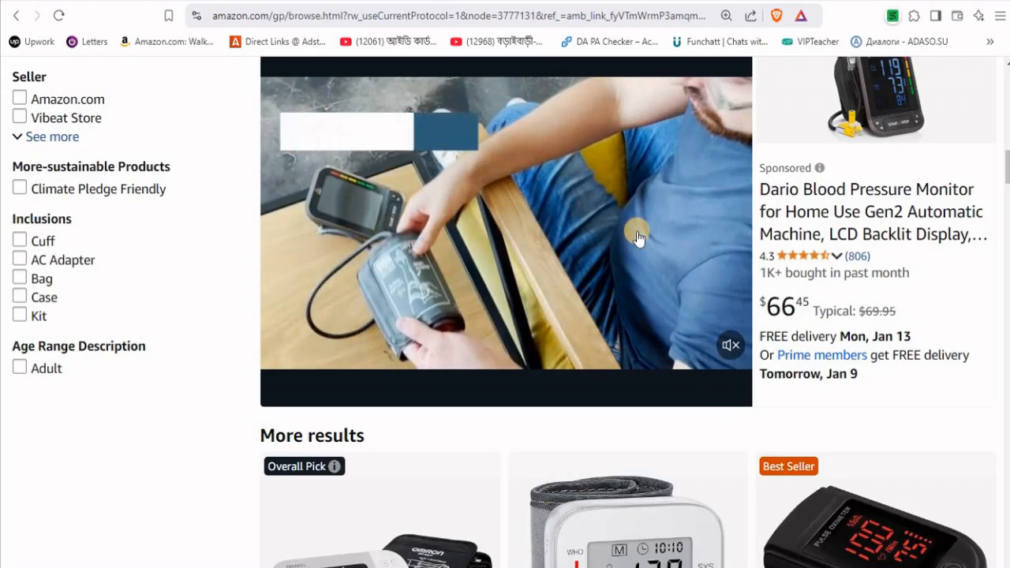
scroll(705, 427, up, 1)
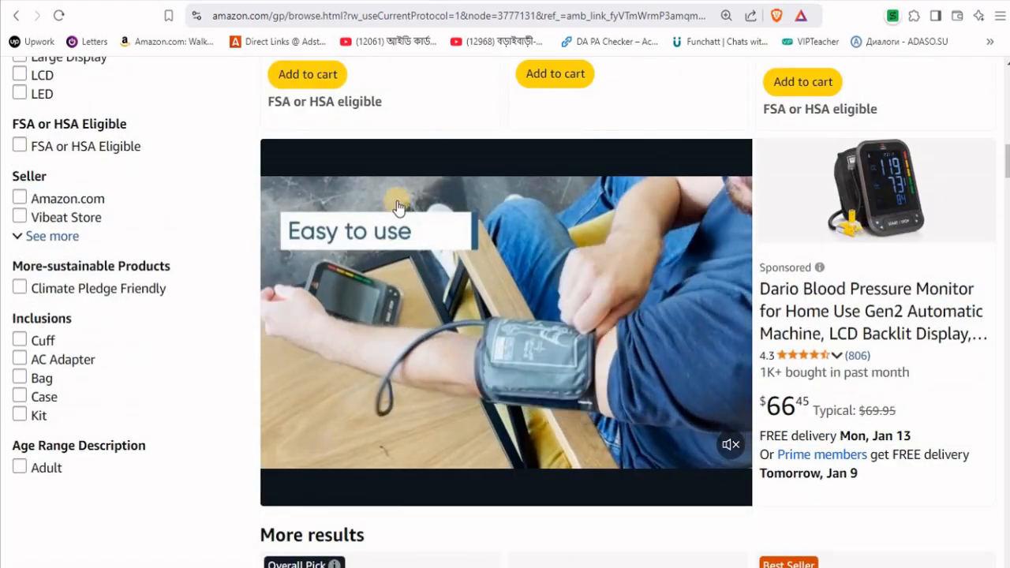
scroll(706, 534, down, 1)
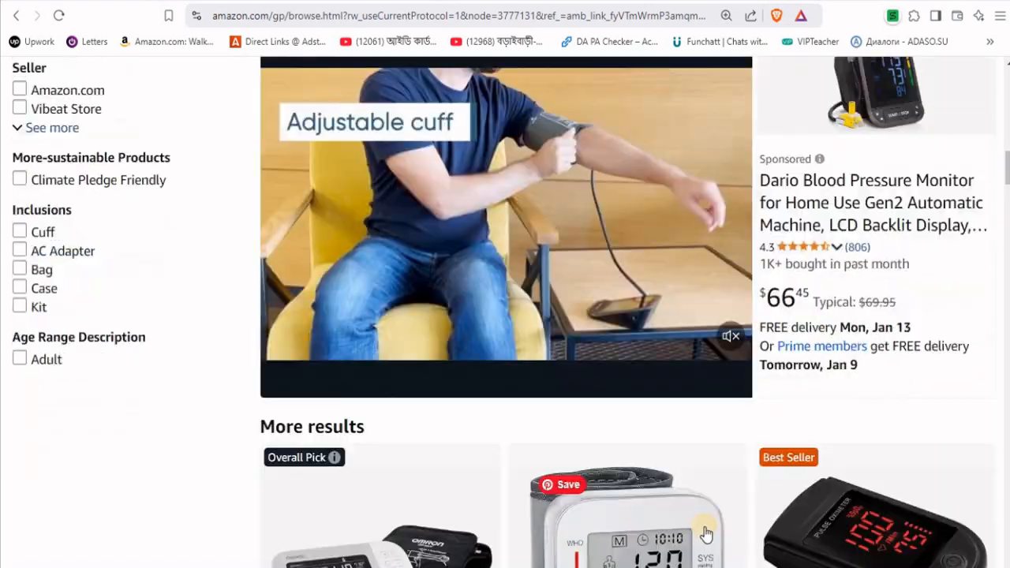
scroll(706, 534, down, 3)
scroll(704, 533, down, 3)
scroll(705, 533, up, 3)
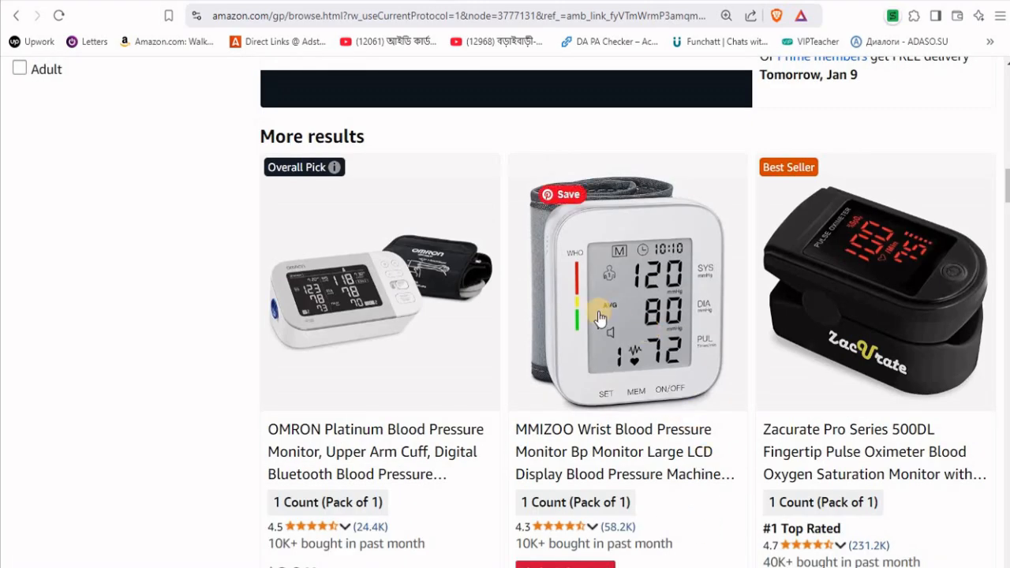
scroll(615, 336, down, 7)
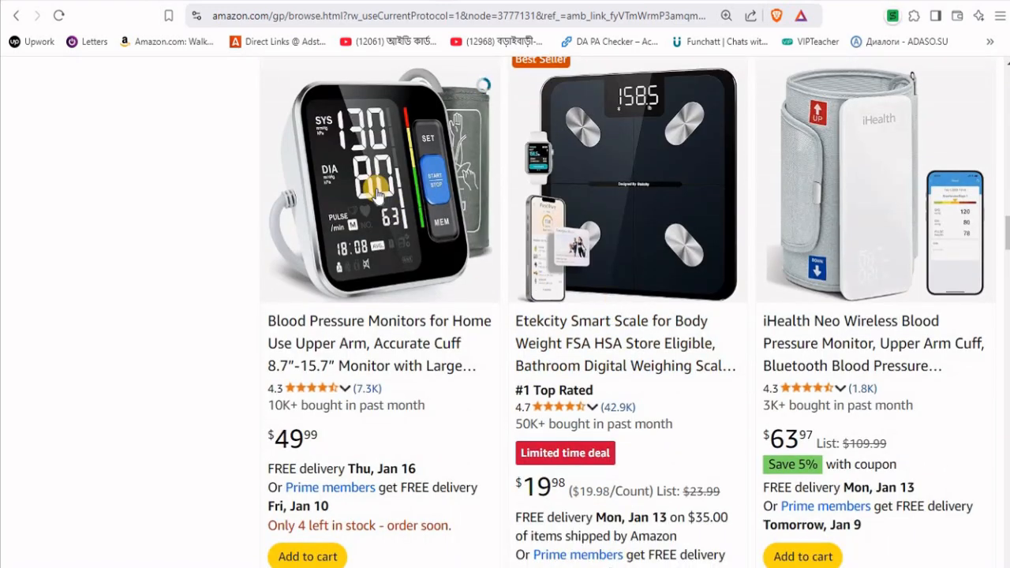
click(377, 196)
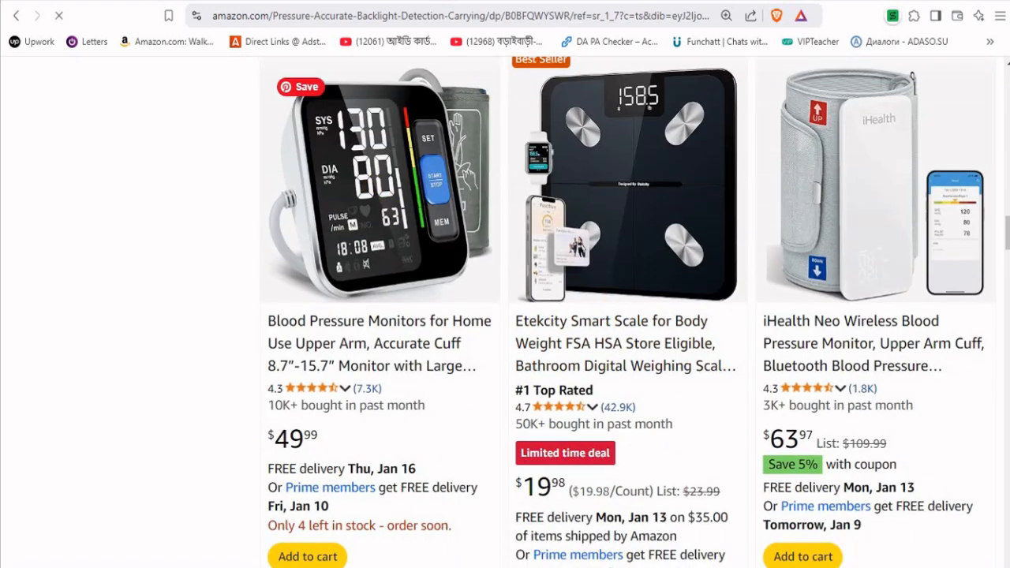
scroll(677, 513, down, 3)
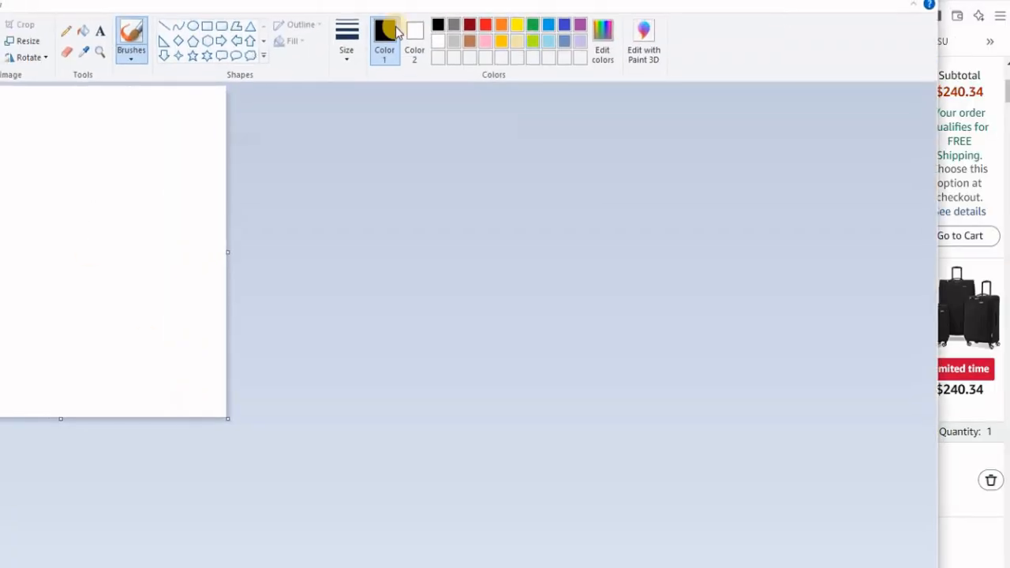
In Paint, paste the screenshot of the Amazon product page and crop it to the blood pressure monitor photo with its thumbnails
click(19, 33)
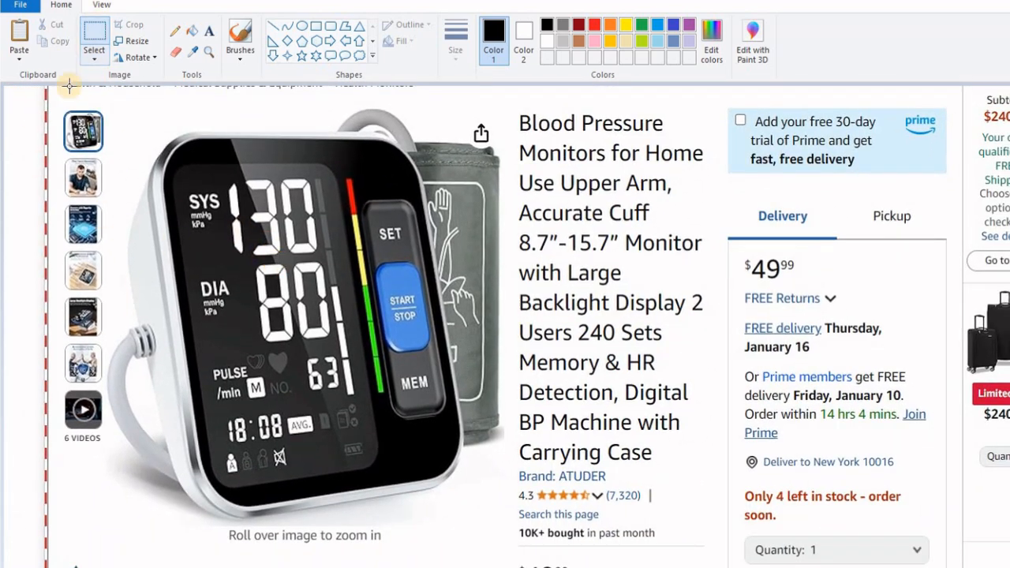
drag(56, 103, 509, 555)
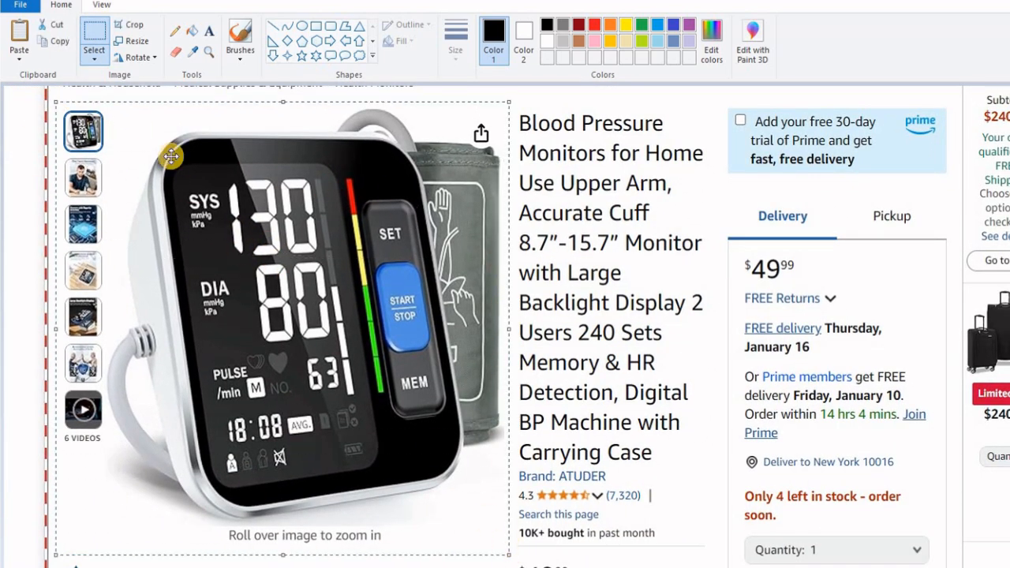
click(129, 25)
Resize the cropped image by pixels to a width of 532, keeping the aspect ratio
click(130, 40)
click(158, 96)
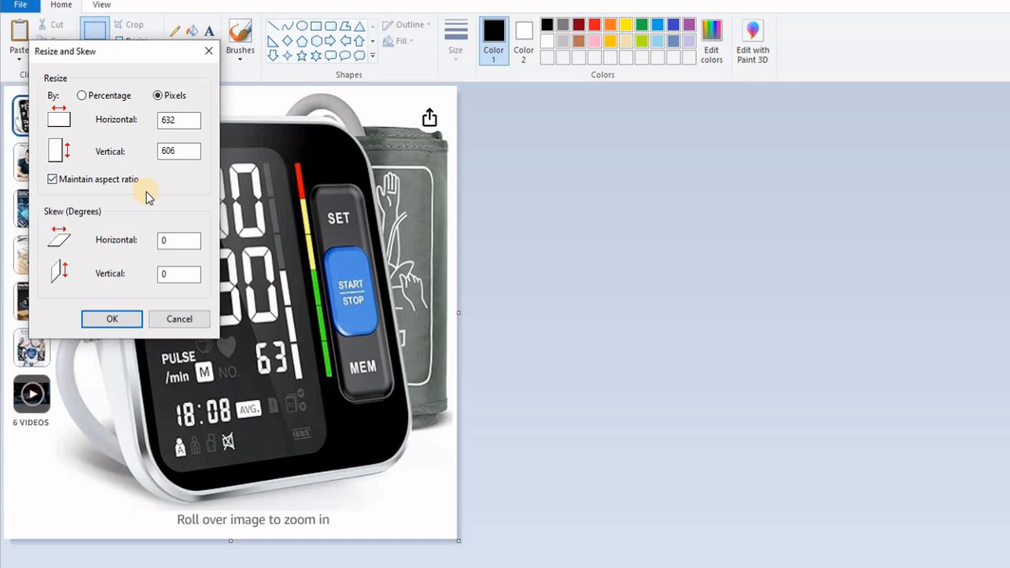
drag(166, 120, 151, 124)
text(5)
key(Return)
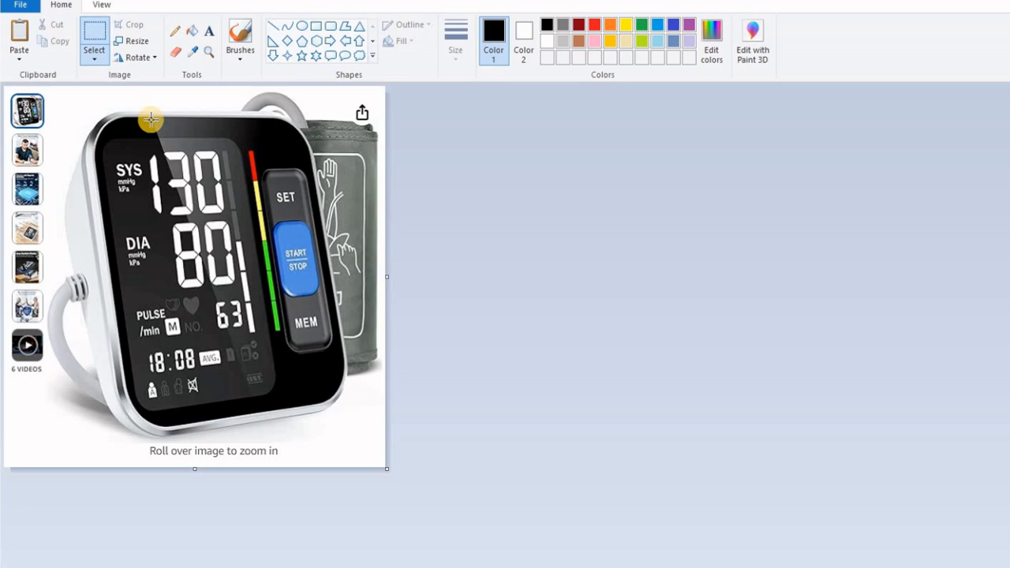
Save the resized product image as a new picture file on the Desktop
click(20, 5)
mouse_move(47, 129)
click(197, 99)
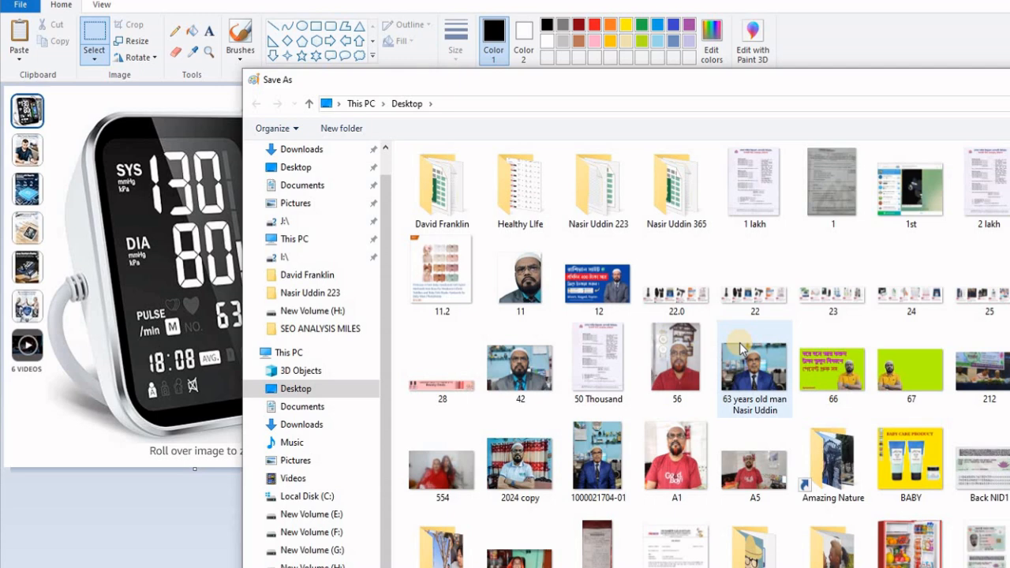
key(Return)
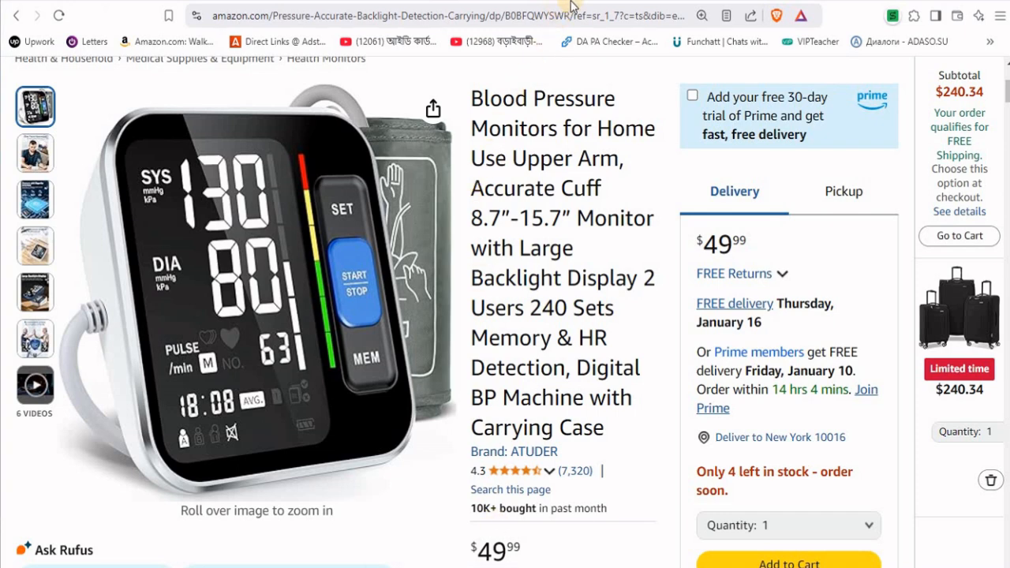
Switch to the Blogger post, correct its title to "Health Related Product-1" and place the cursor in the empty post body
click(628, 2)
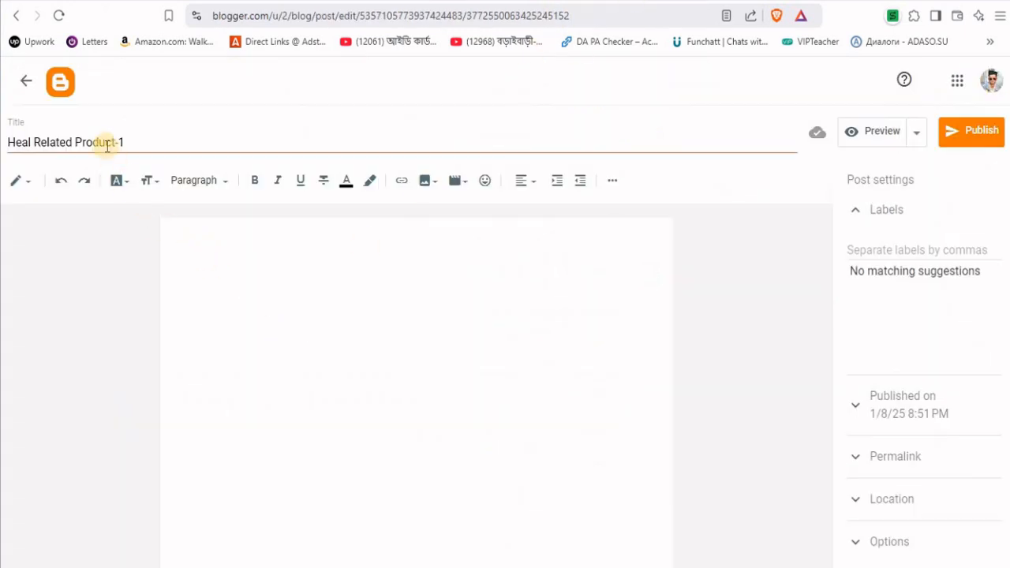
click(32, 141)
text(th)
key(BackSpace)
key(BackSpace)
text(th)
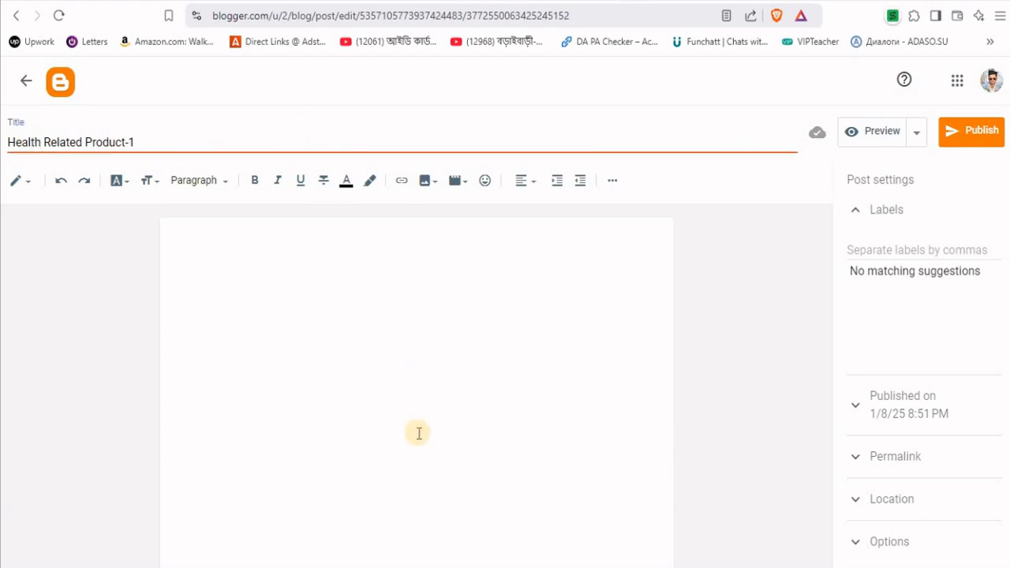
click(199, 238)
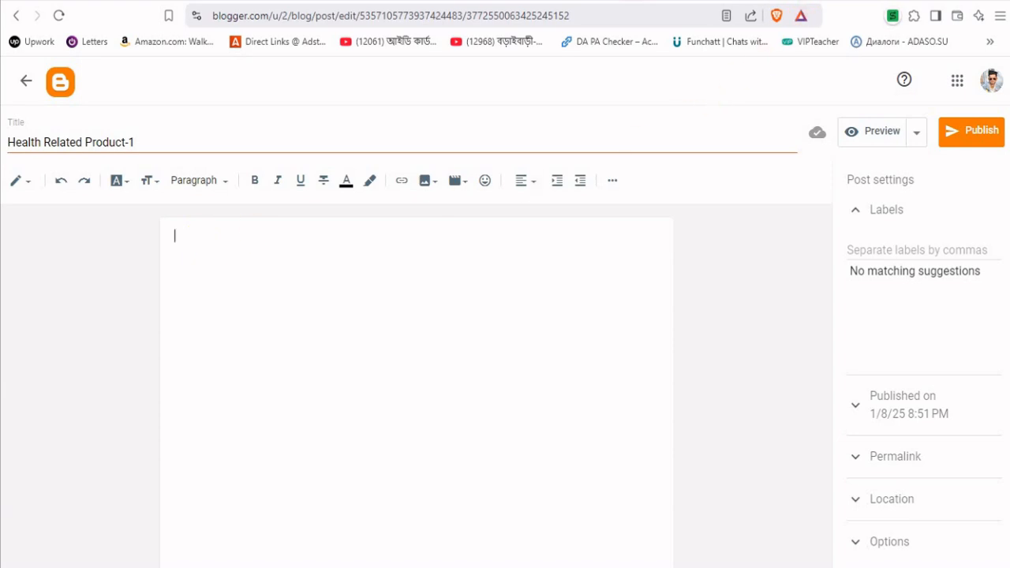
In ChatGPT, request an article about the latest blood pressure checkup equipment available in amazon market, within 800 words
click(750, 1)
click(388, 518)
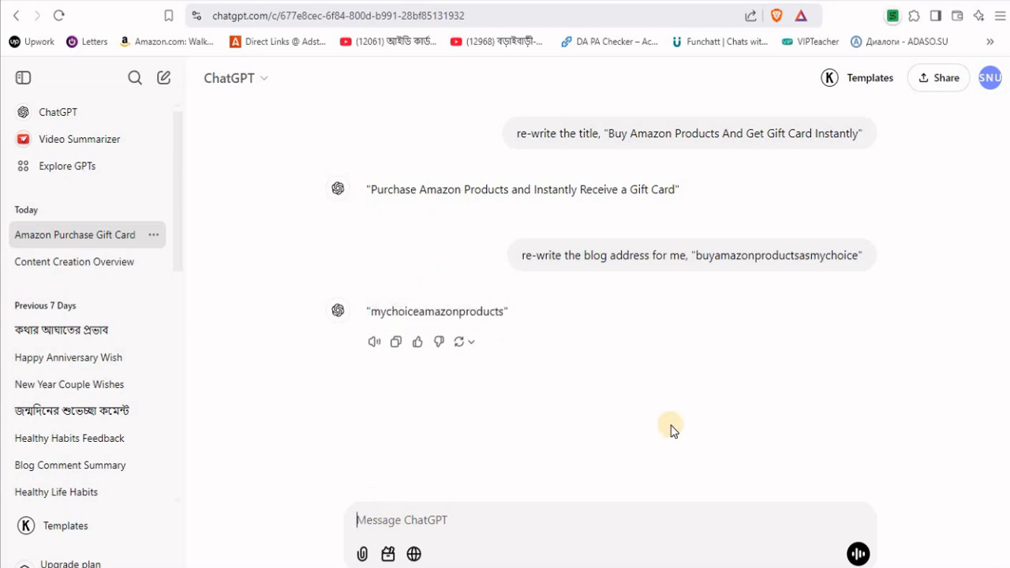
text(Write me an)
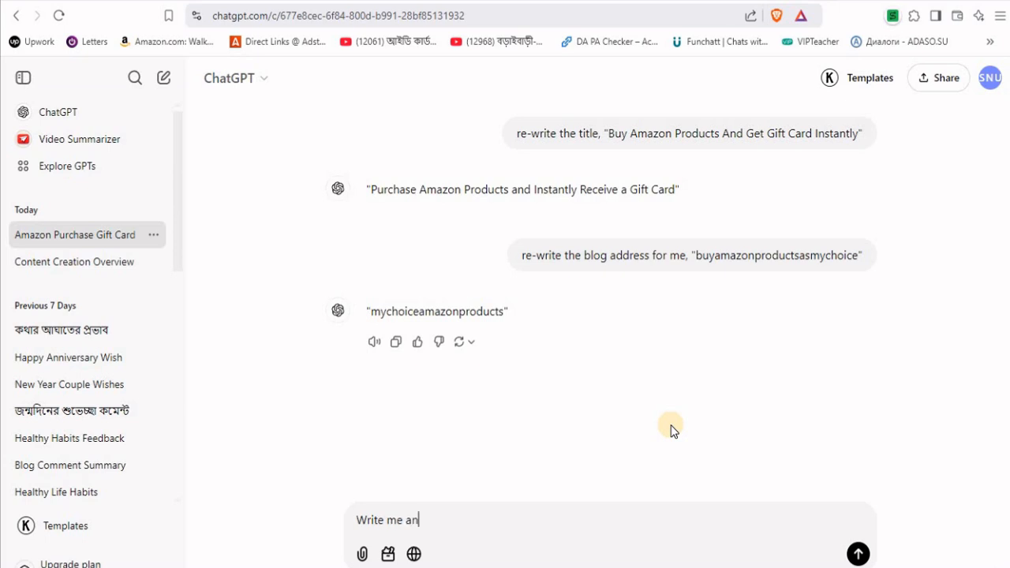
text(article about the latest blood pressure checkup equipment available in ama)
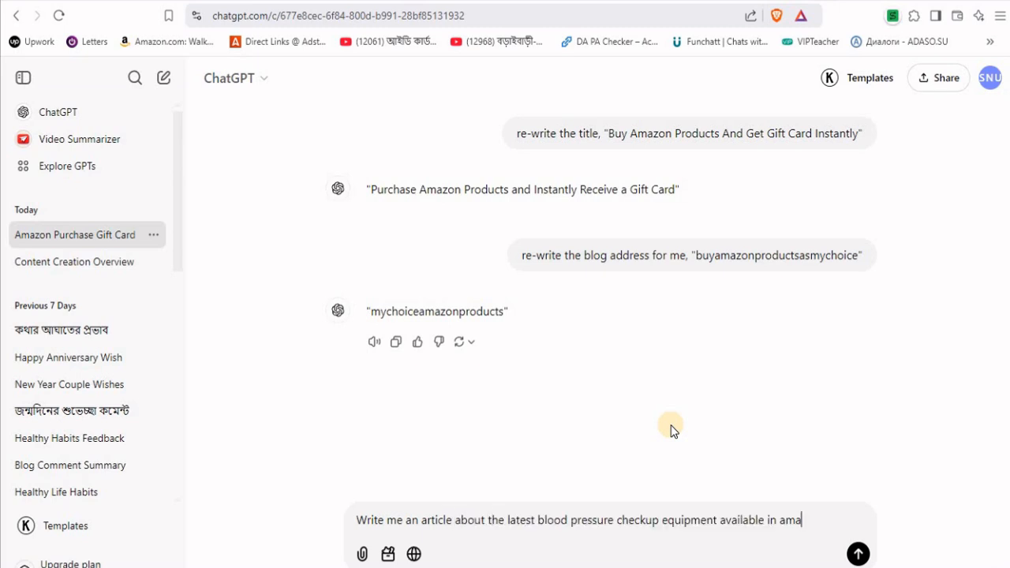
text(zon market.)
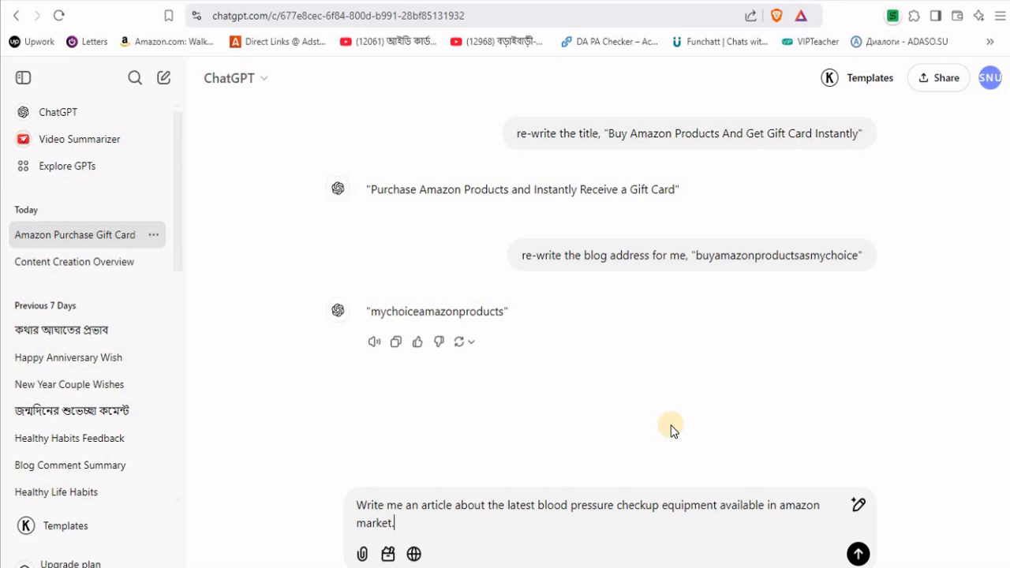
text(Wi)
text(thin 800 words.)
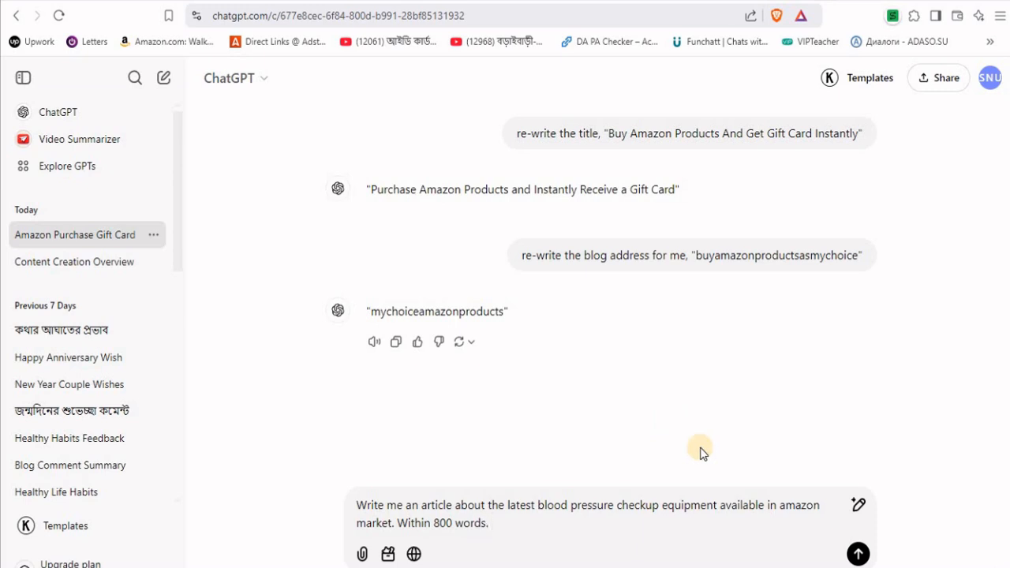
click(858, 555)
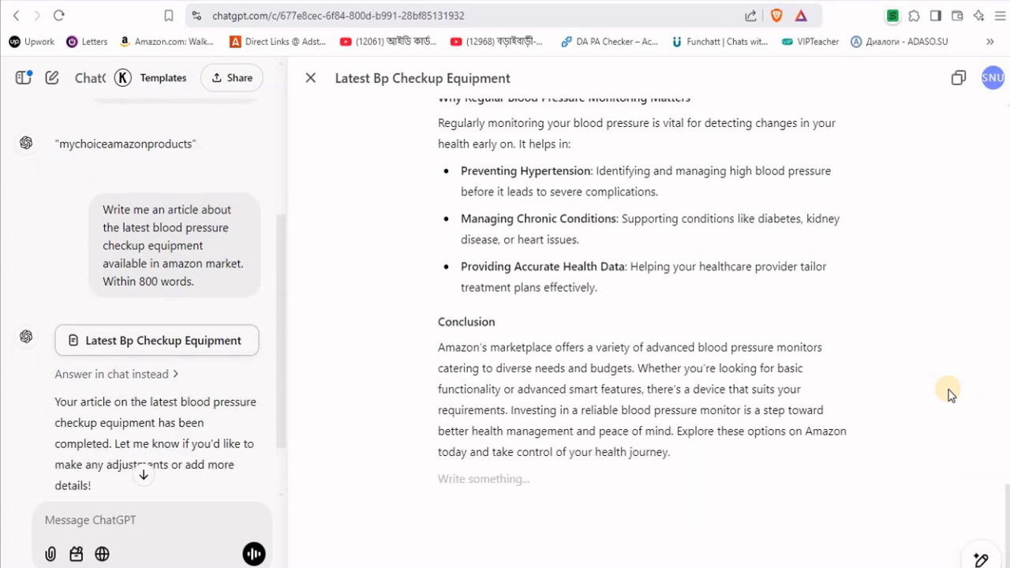
Copy the entire generated article, including its heading, and paste it into the body of the Blogger post
drag(672, 452, 432, 156)
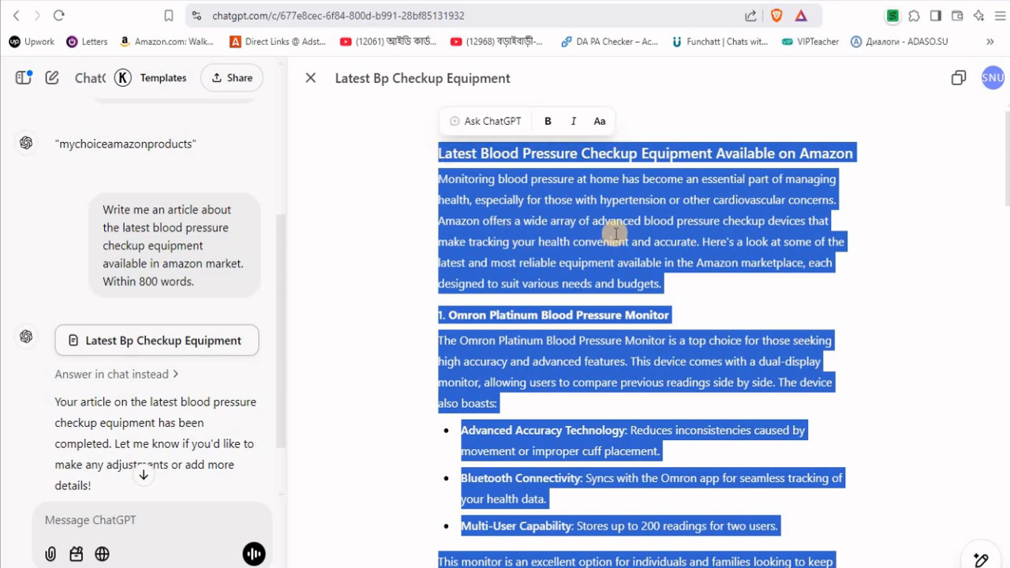
right_click(523, 199)
click(568, 270)
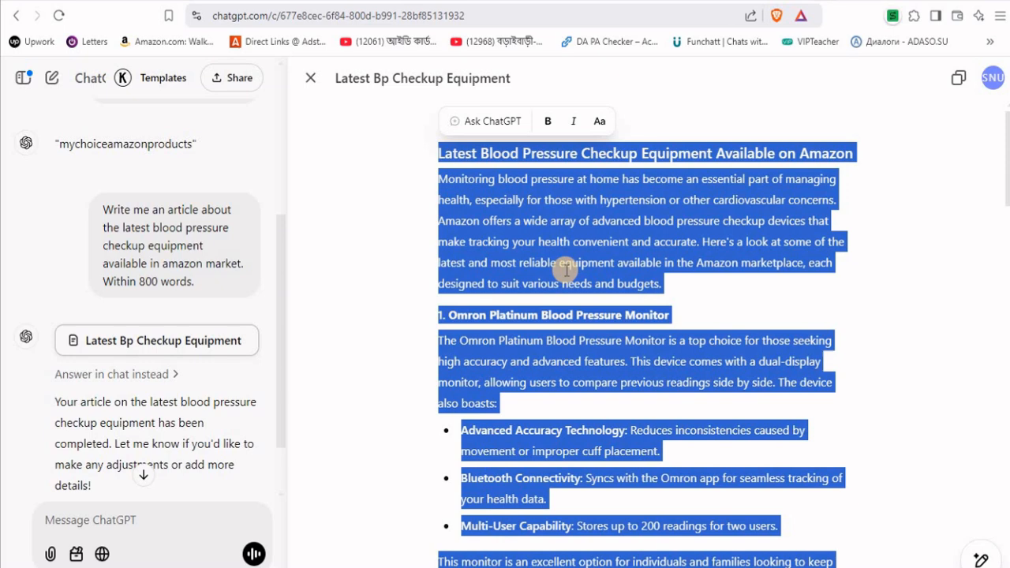
click(639, 1)
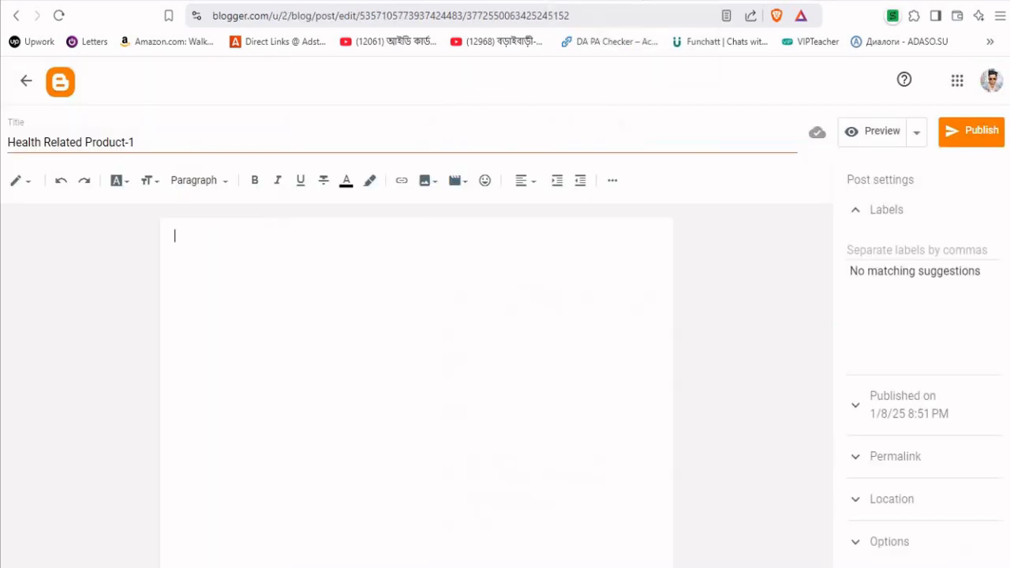
right_click(194, 239)
click(240, 385)
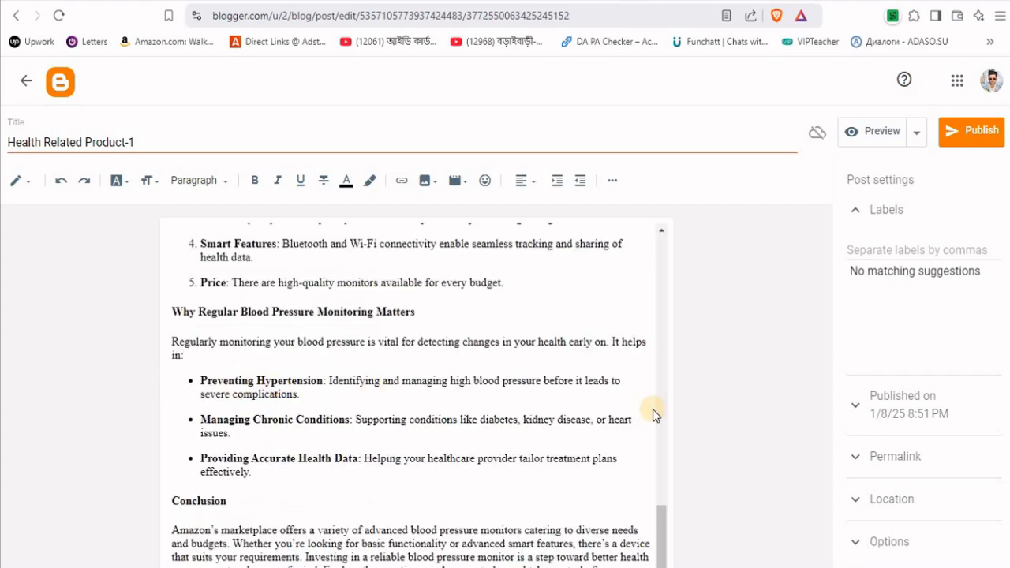
drag(661, 535, 660, 237)
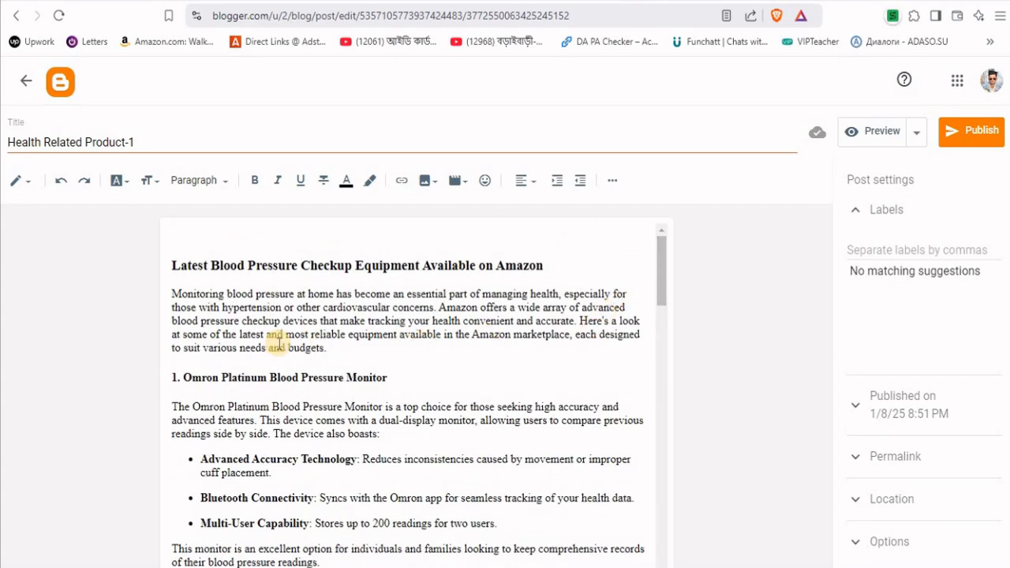
Set the font of the whole article to Verdana and justify all of its text
click(273, 346)
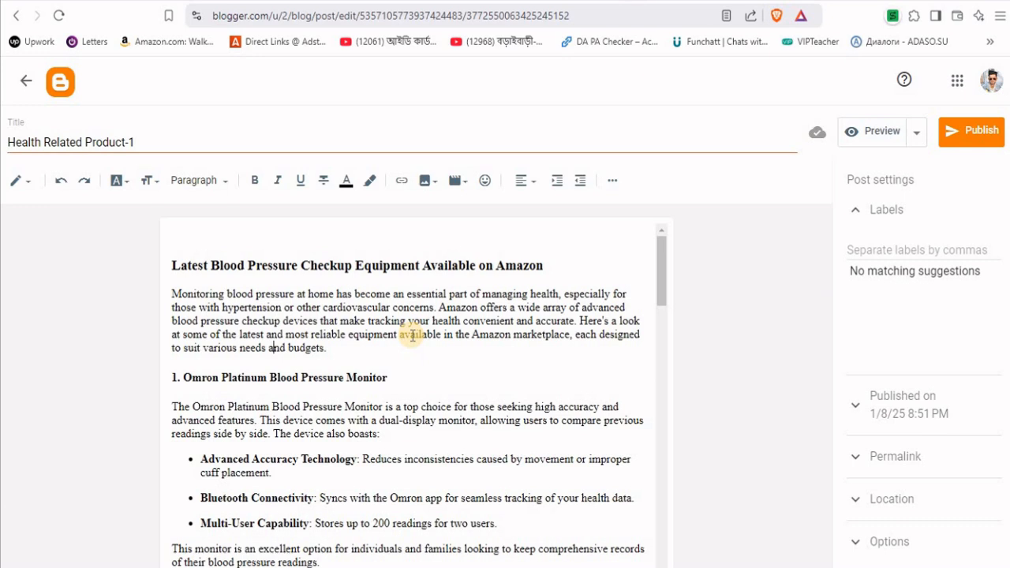
key(ctrl+a)
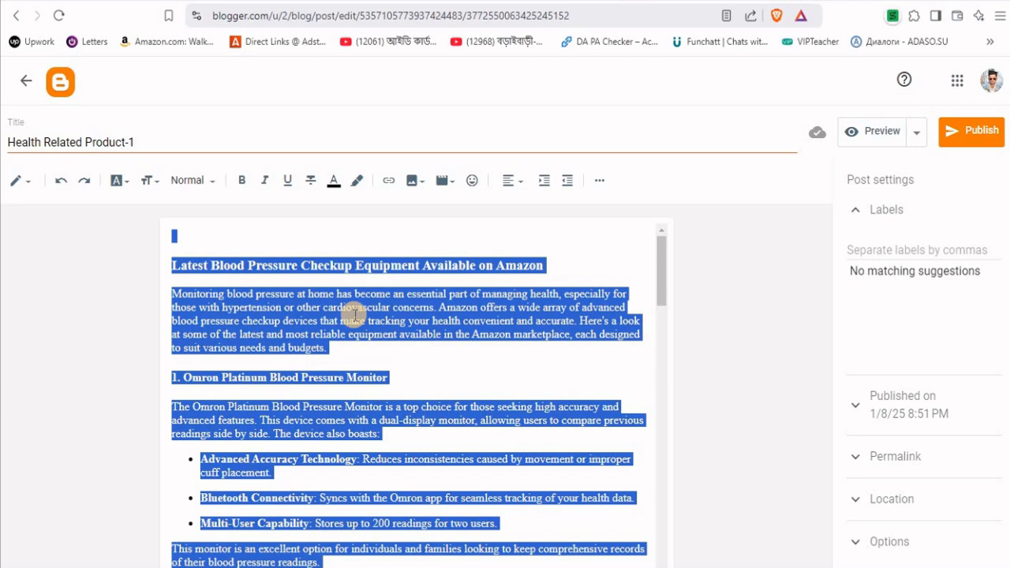
click(127, 187)
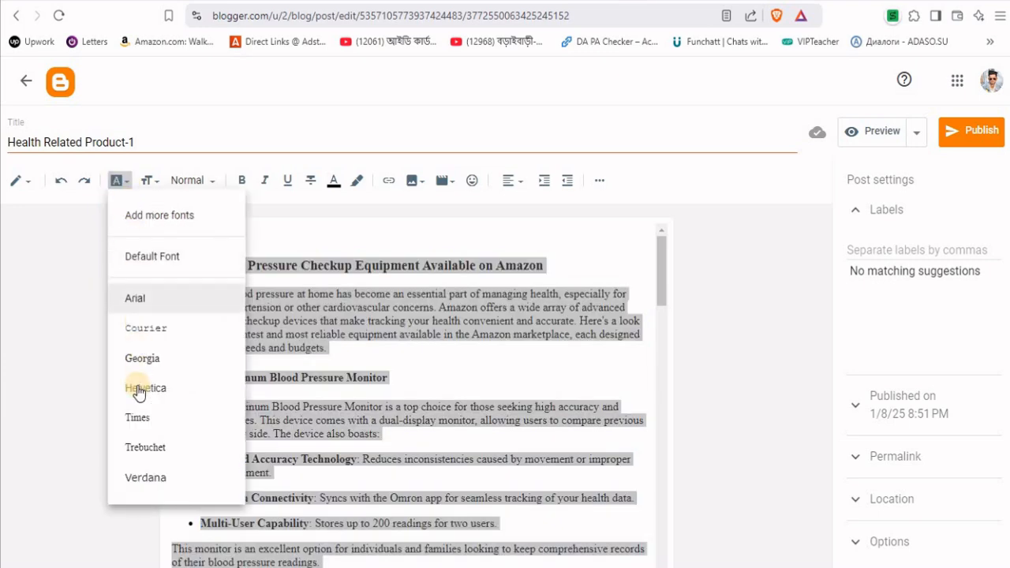
click(136, 480)
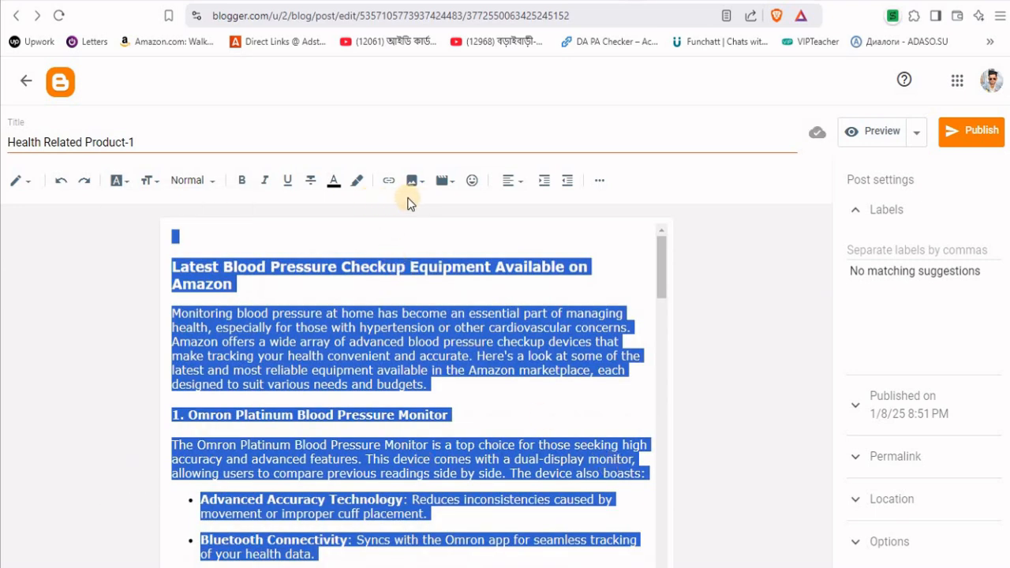
click(513, 181)
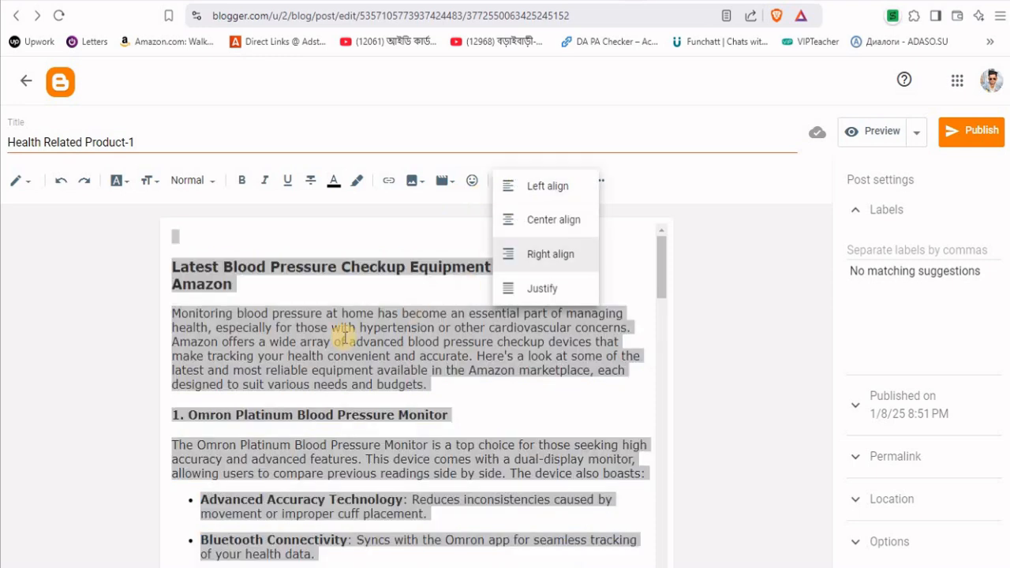
click(506, 289)
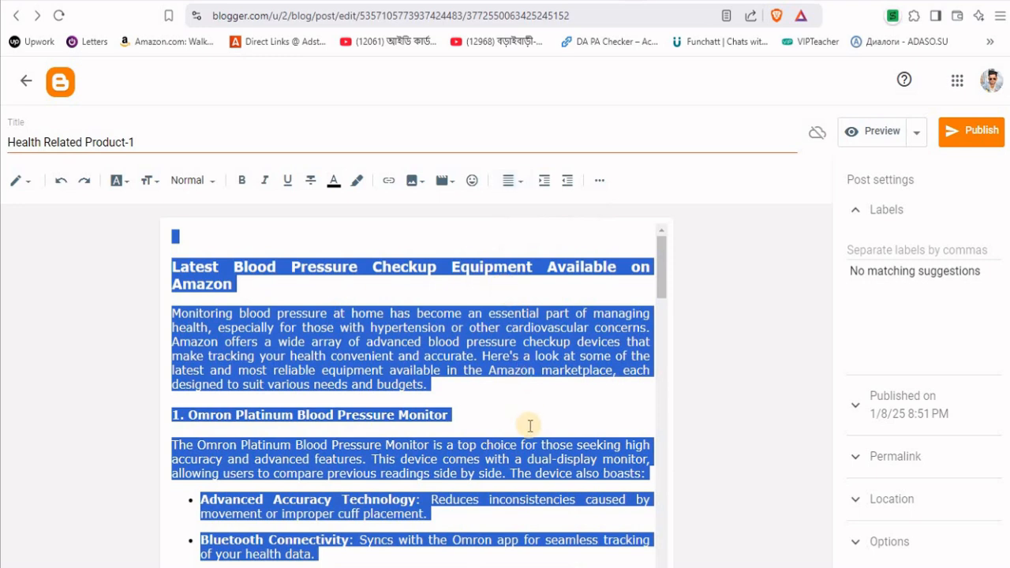
click(525, 398)
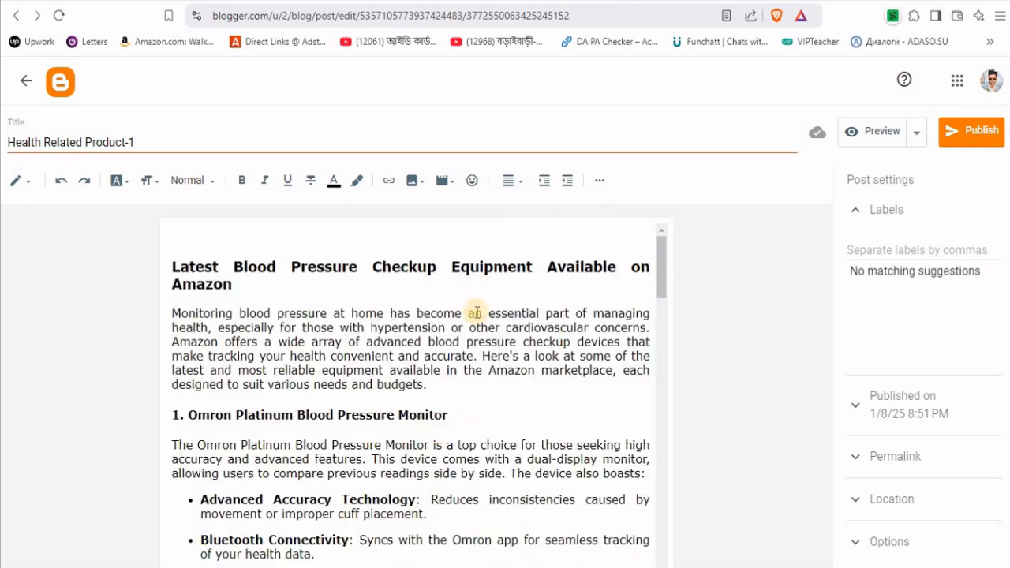
Remove the blank line above the article heading "Latest Blood Pressure Checkup Equipment Available on Amazon"
click(185, 243)
click(174, 250)
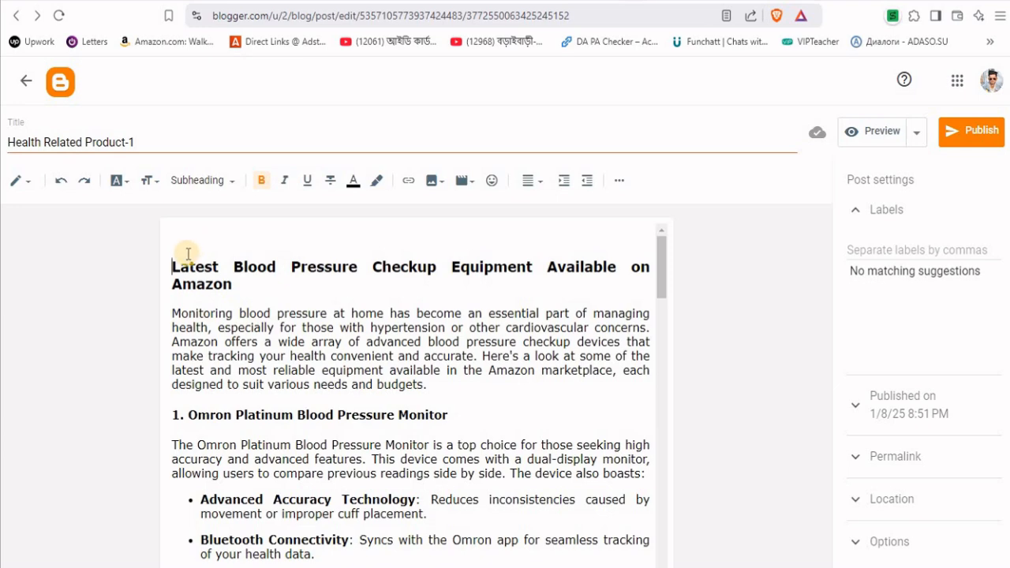
key(BackSpace)
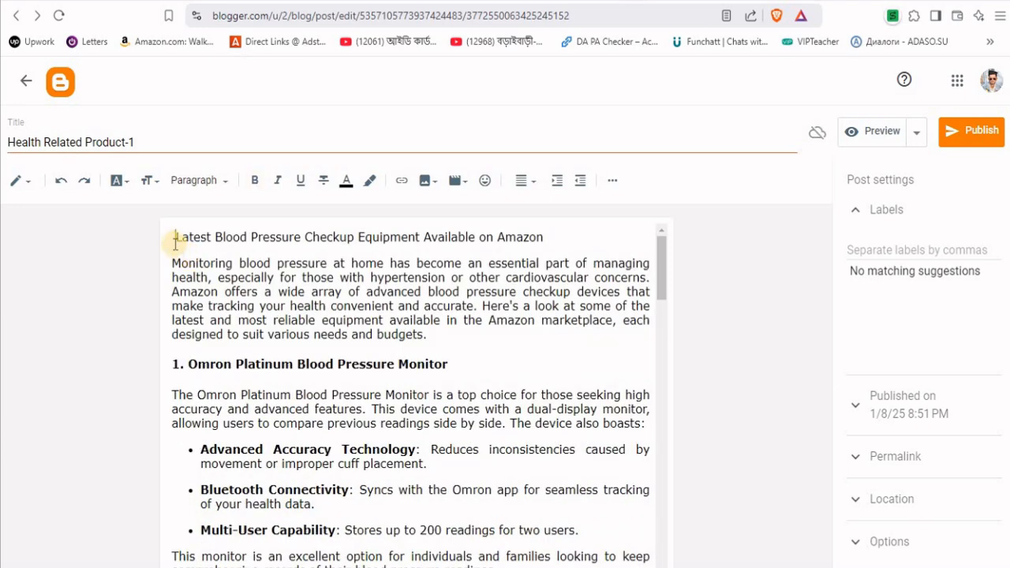
Make the article's heading line bold and add a colon at its end
drag(222, 242, 550, 235)
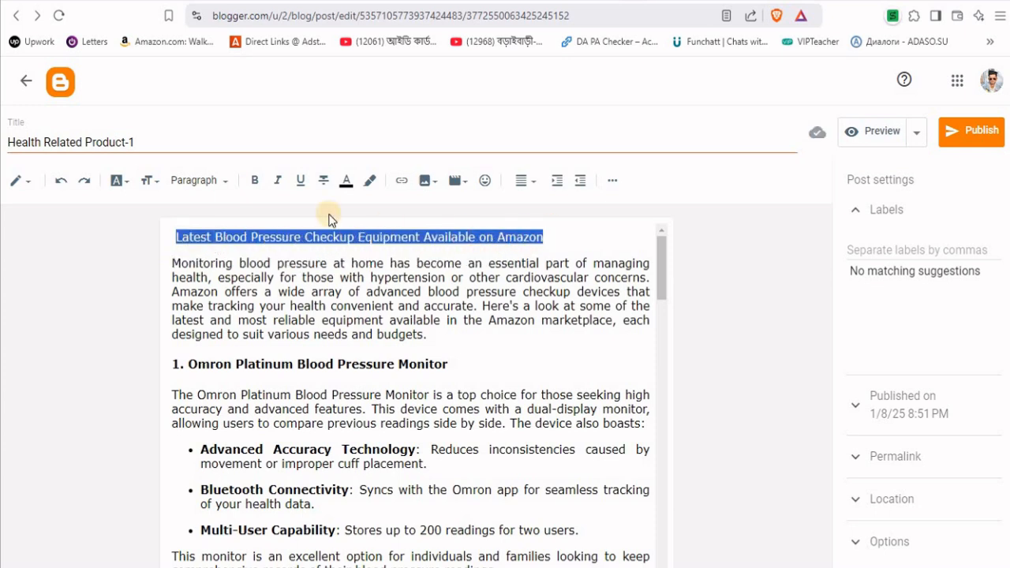
click(254, 180)
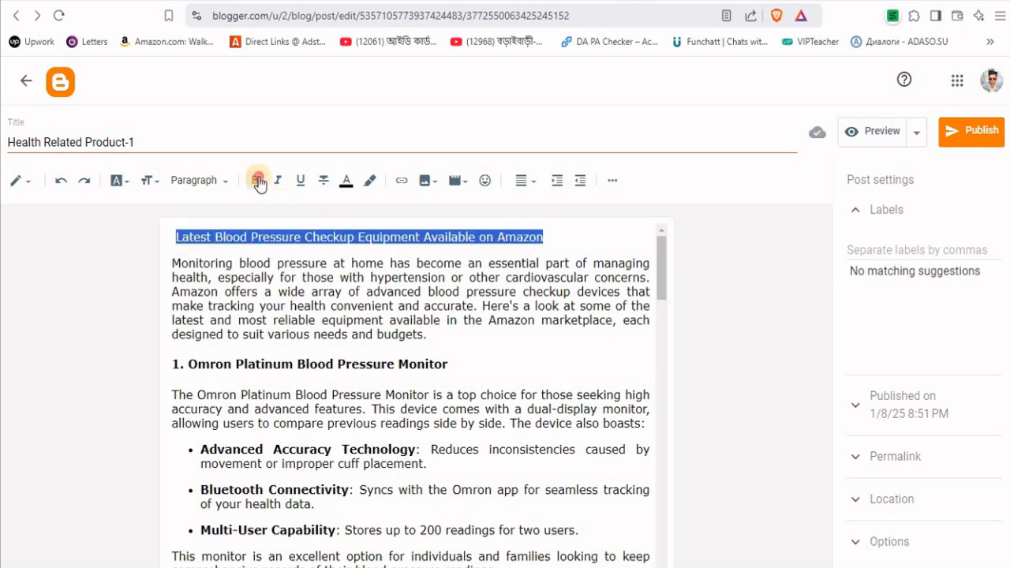
click(594, 237)
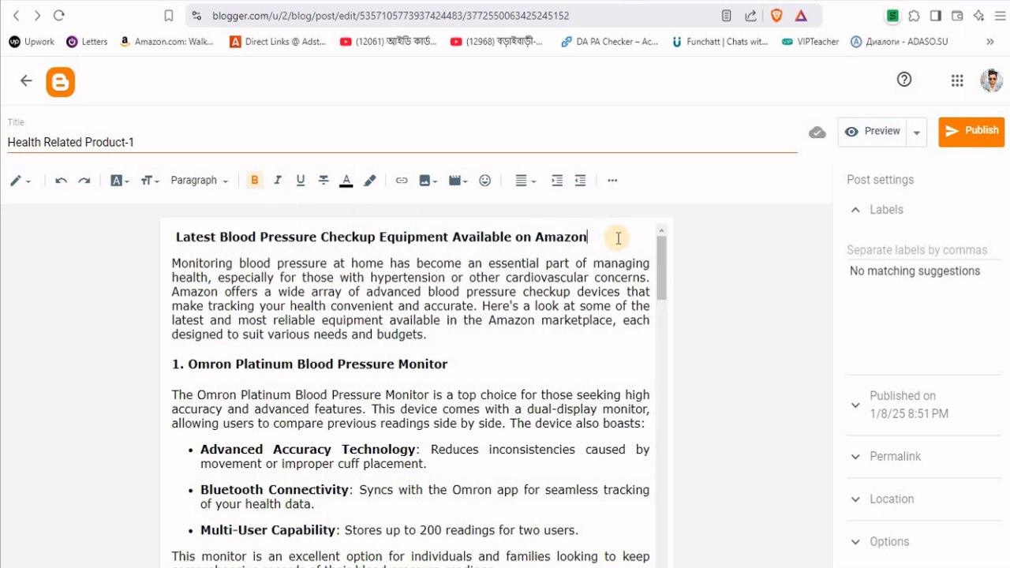
text(:)
Insert the desktop image "pulse" below the article's heading line by uploading it from the computer
click(175, 237)
click(158, 266)
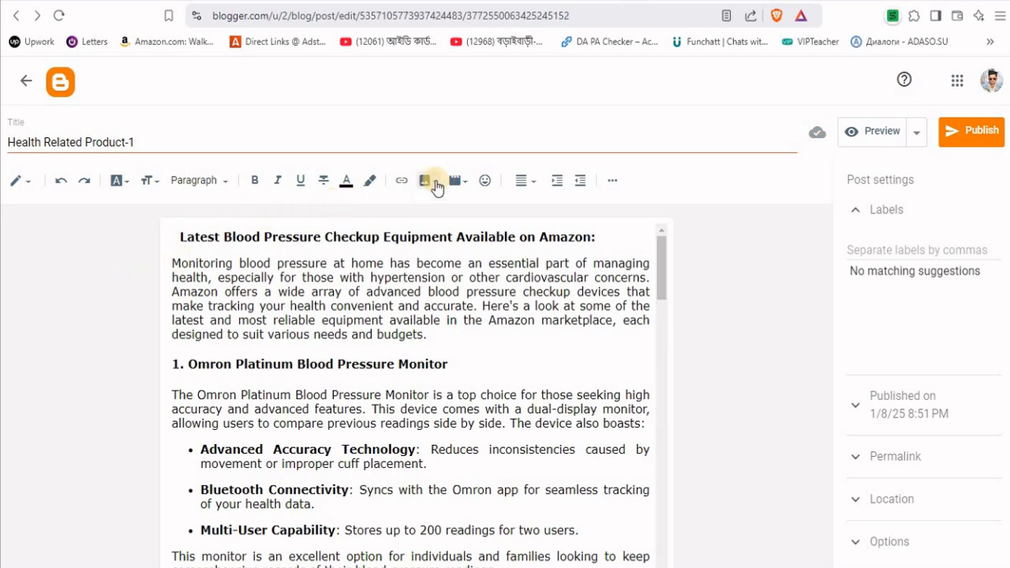
click(435, 182)
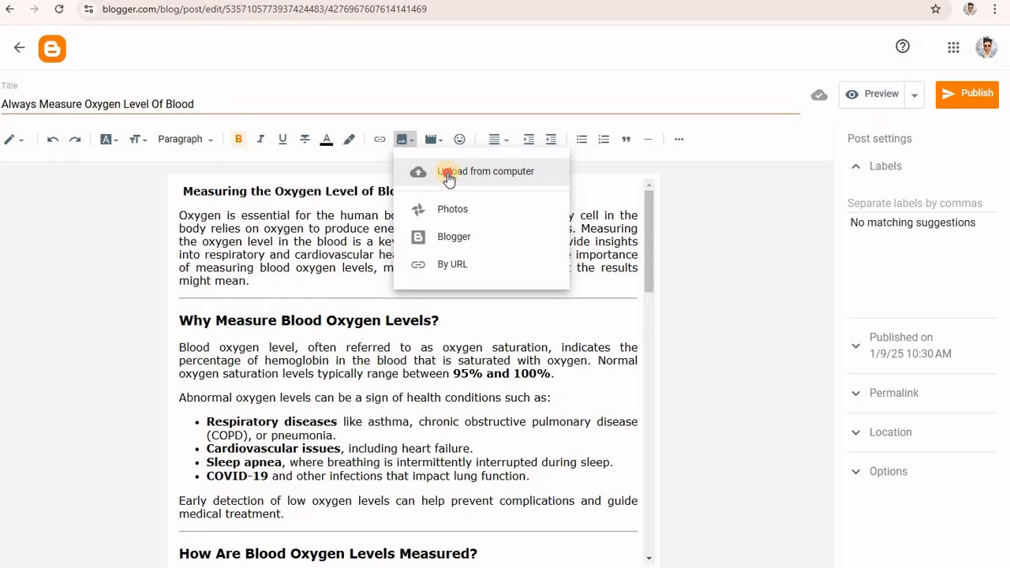
click(448, 172)
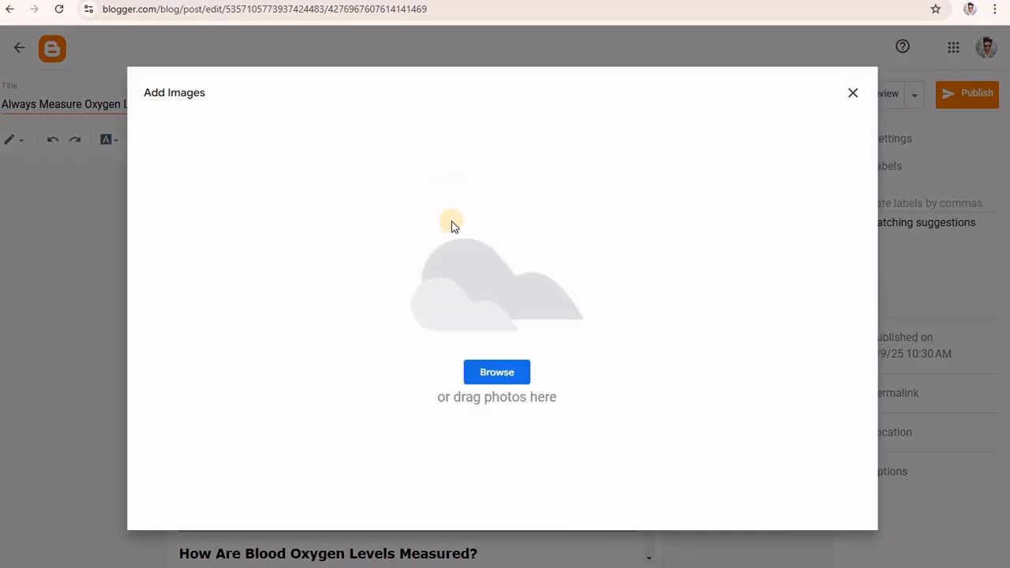
click(497, 379)
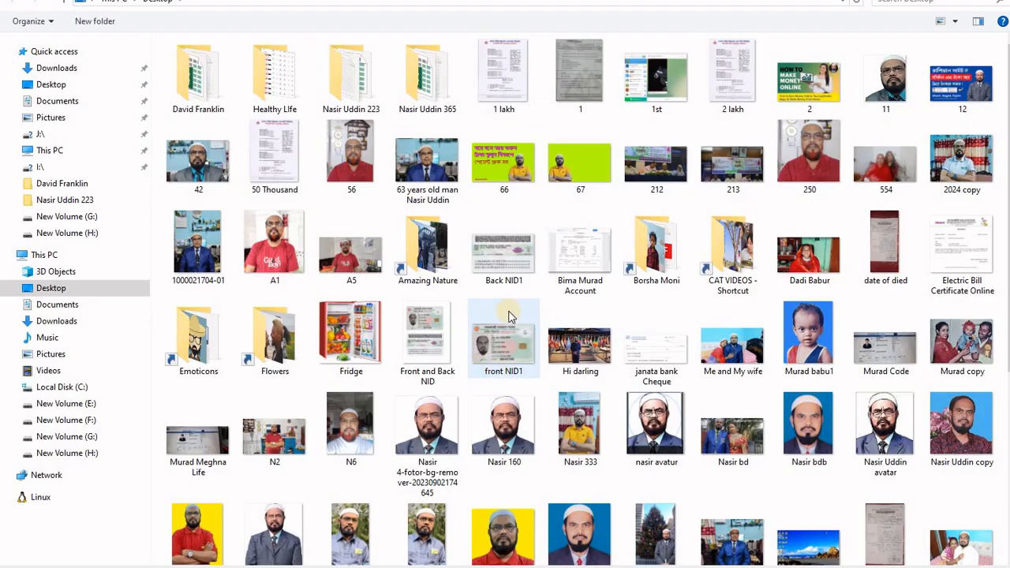
scroll(551, 254, down, 3)
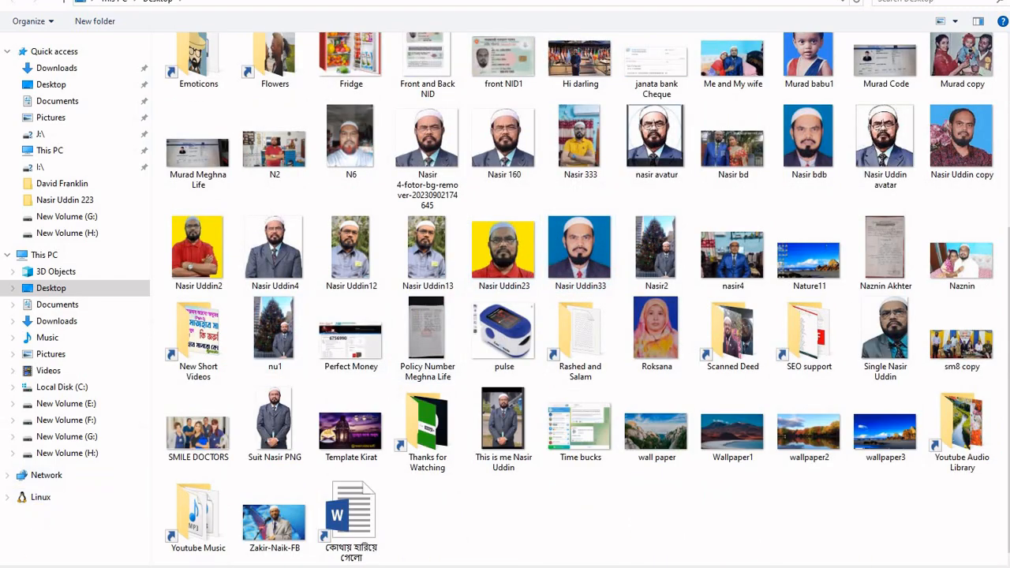
click(508, 345)
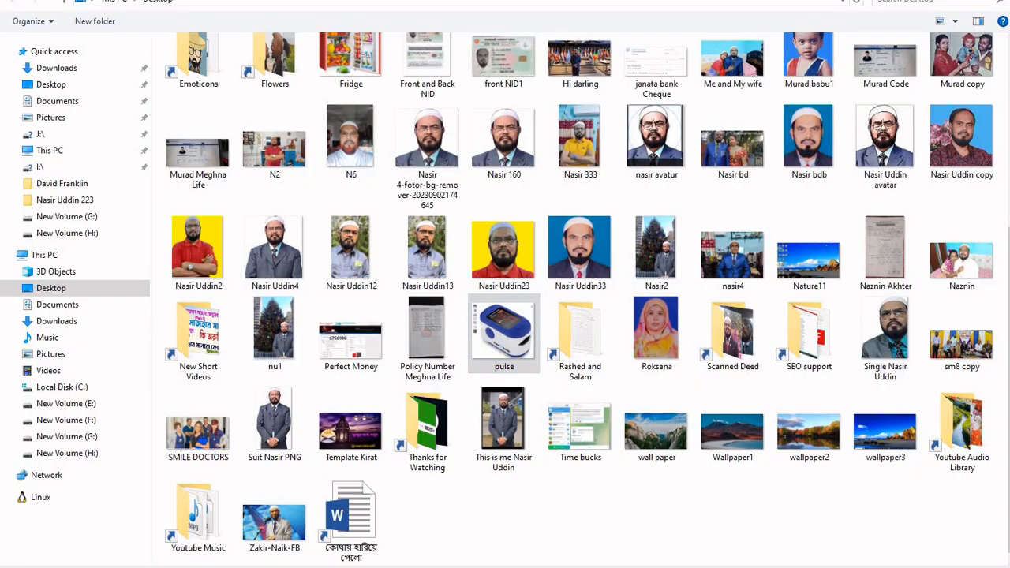
double_click(511, 343)
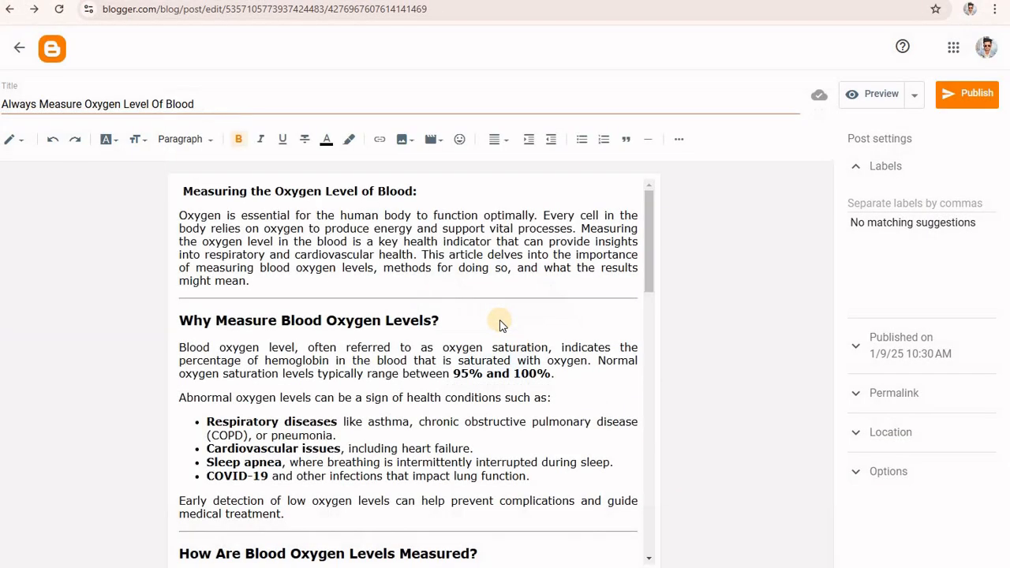
click(500, 323)
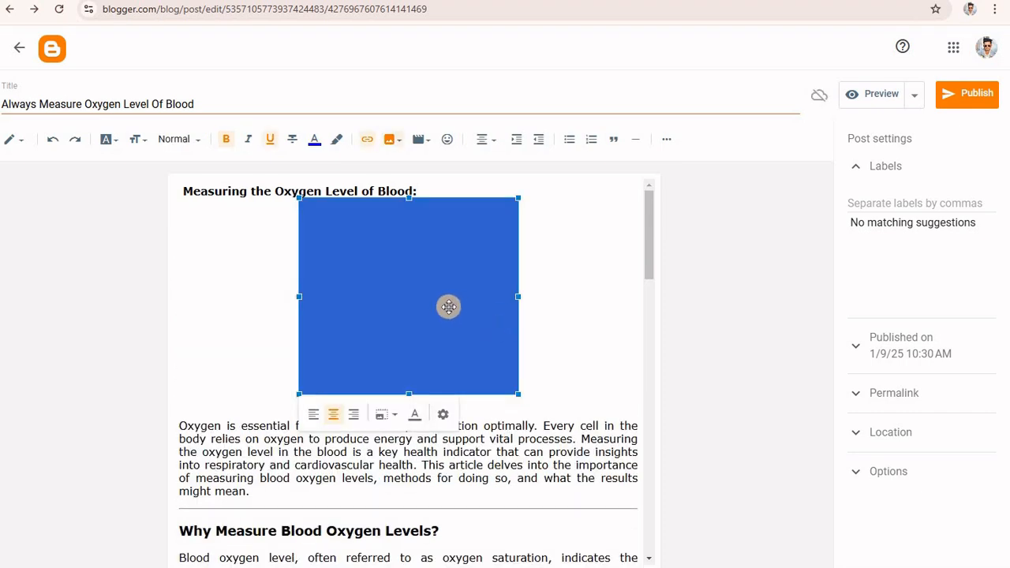
Align the pulse oximeter image to the left of the text and set its size to Large
click(315, 415)
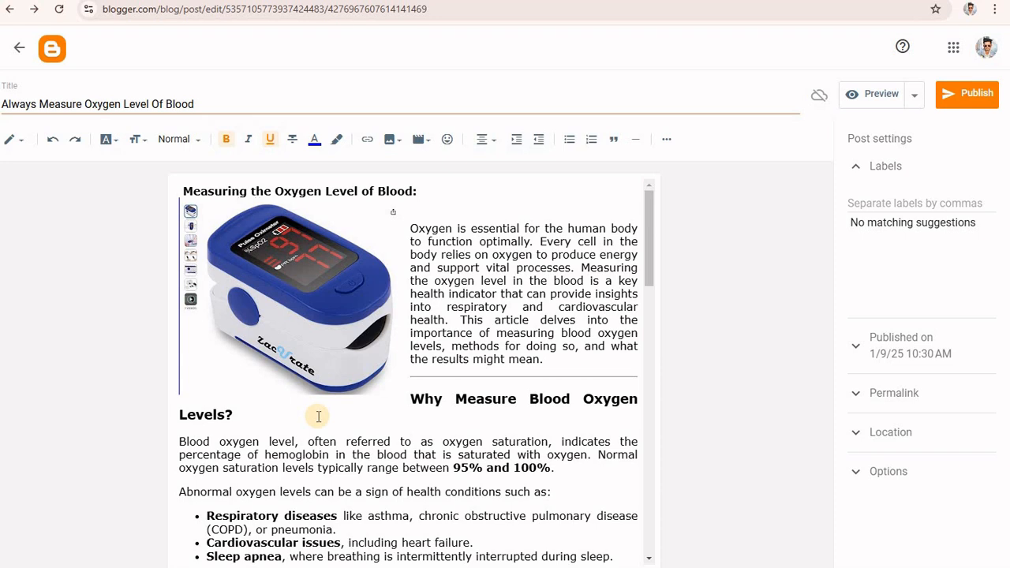
click(322, 308)
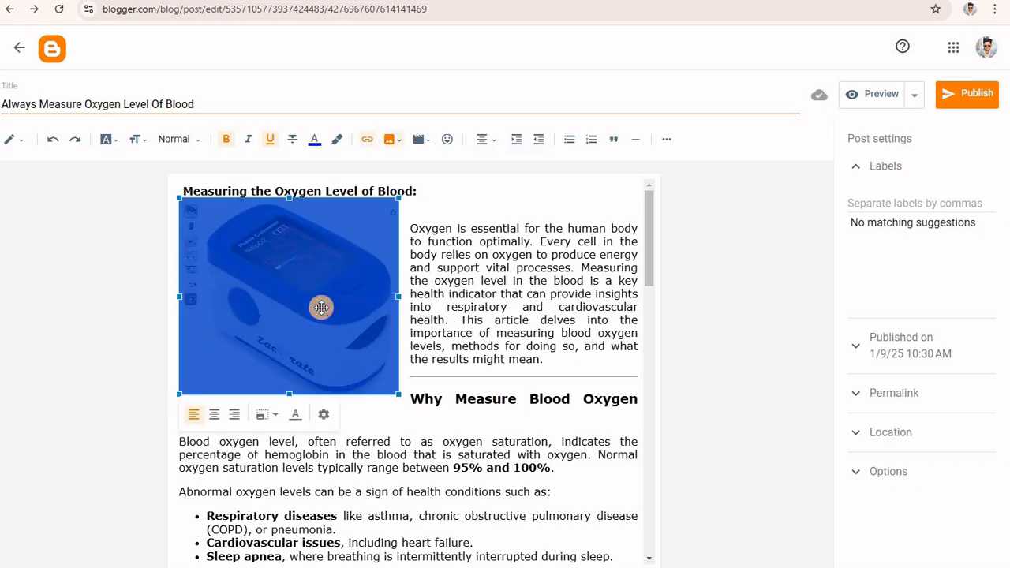
click(274, 416)
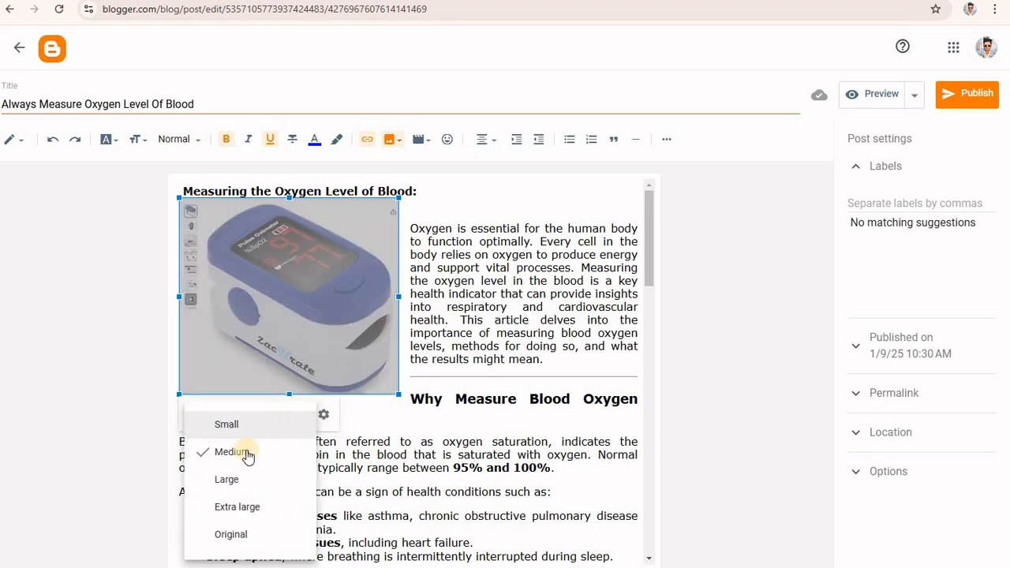
click(227, 479)
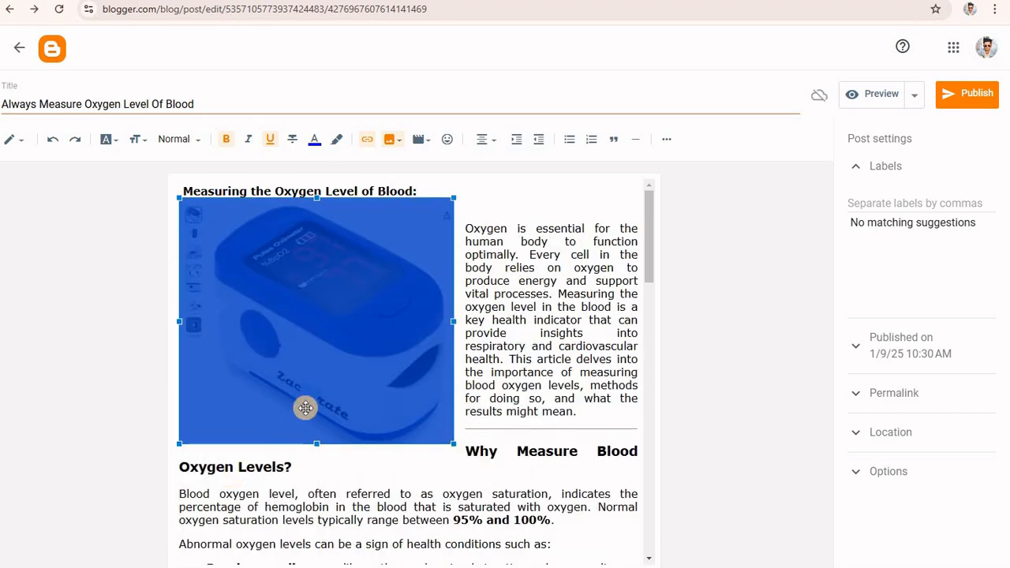
Remove the blank line above the article's opening paragraph beside the image, keeping the paragraph separate from the image's link
click(497, 205)
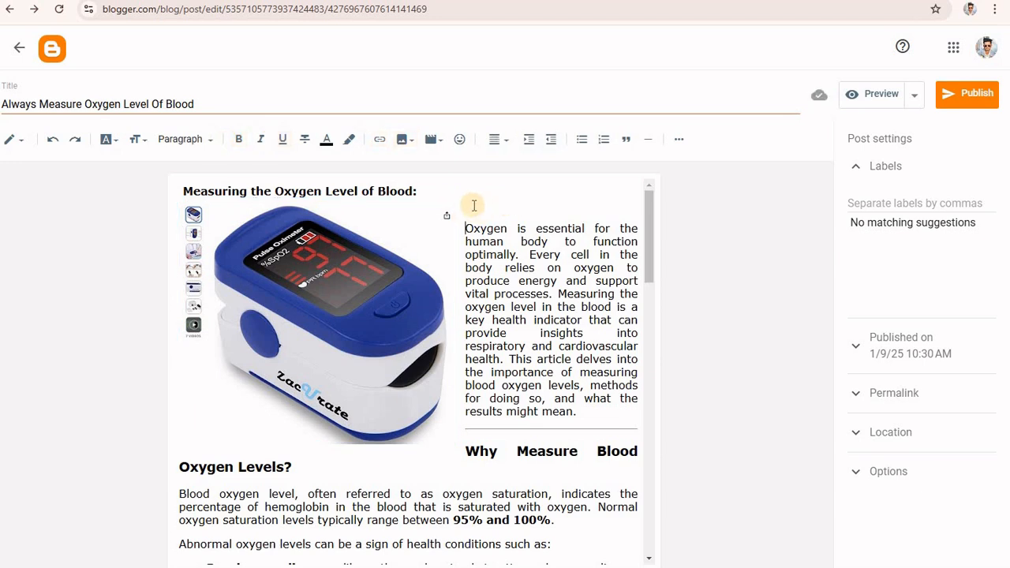
key(BackSpace)
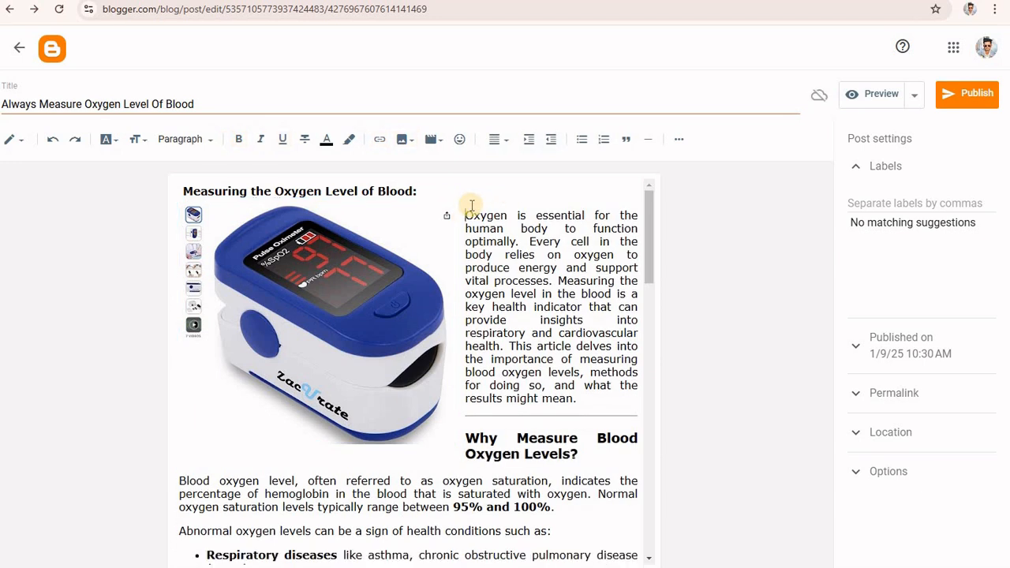
key(BackSpace)
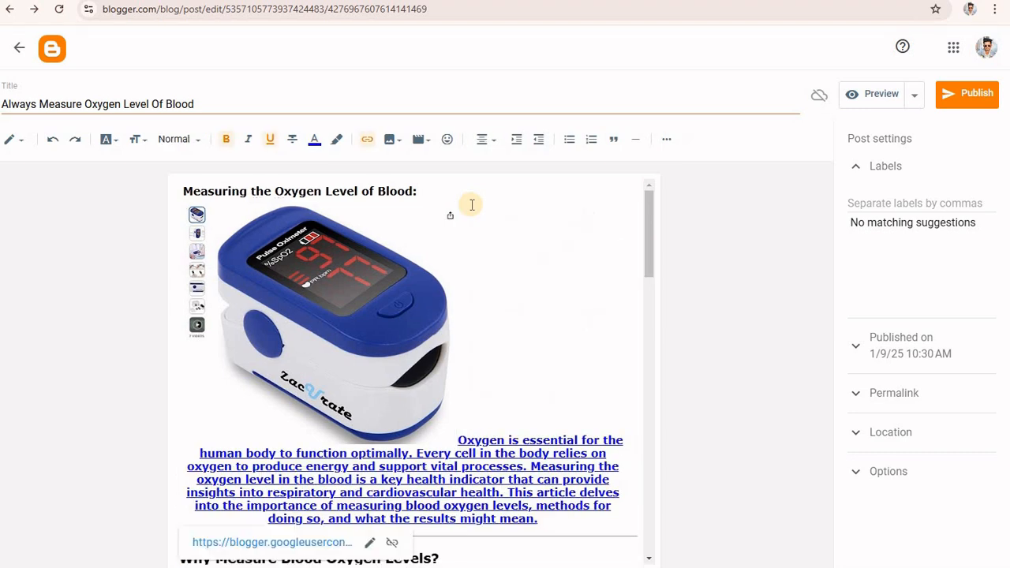
click(53, 140)
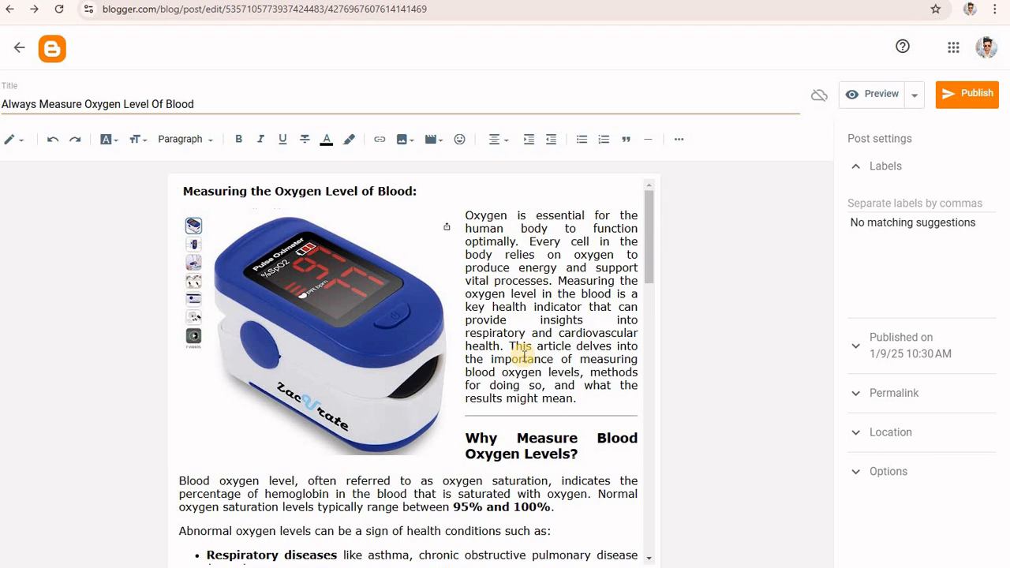
Open the link settings of the pulse oximeter image and clear the existing link address
click(337, 302)
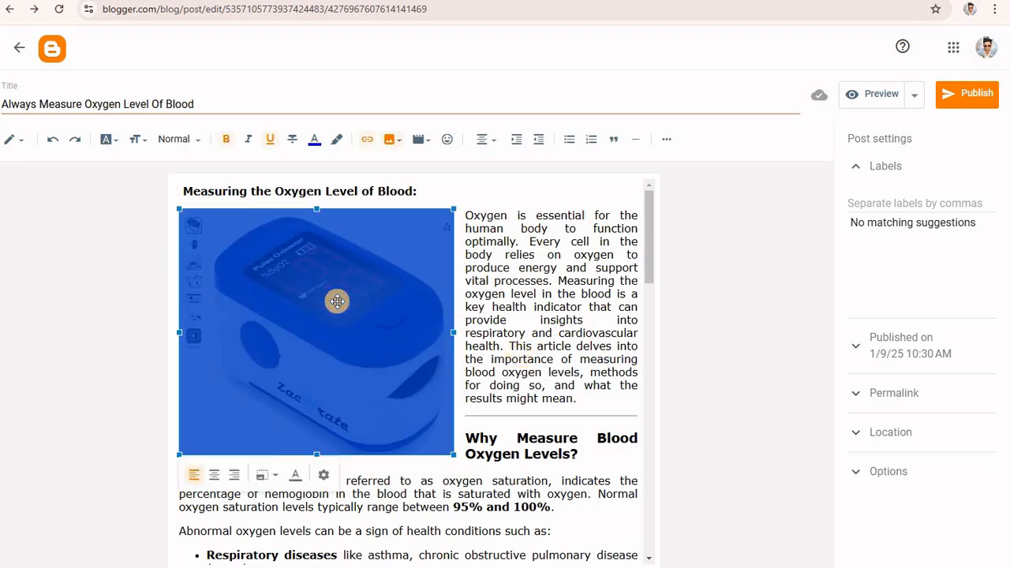
click(367, 140)
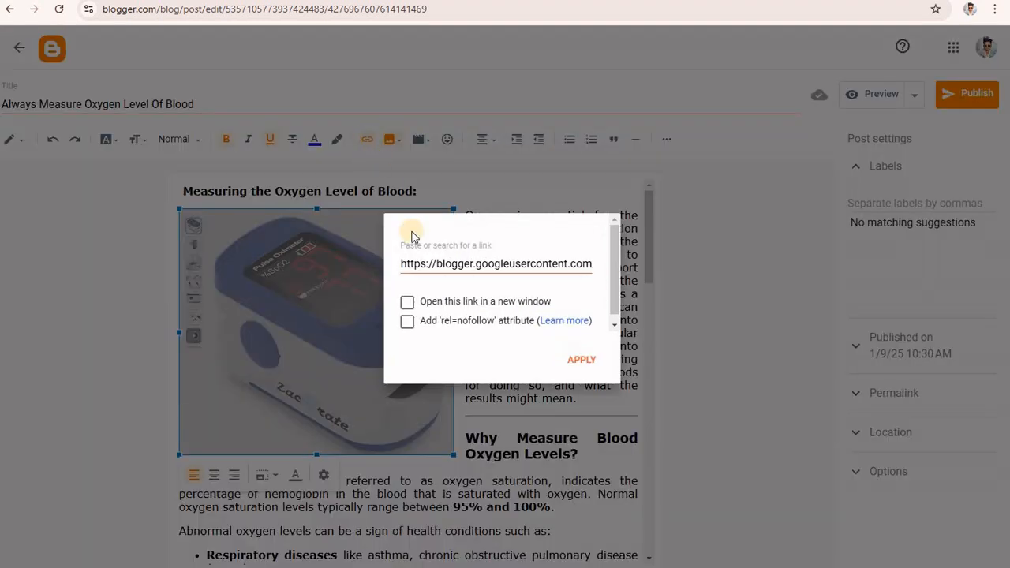
drag(402, 264, 598, 278)
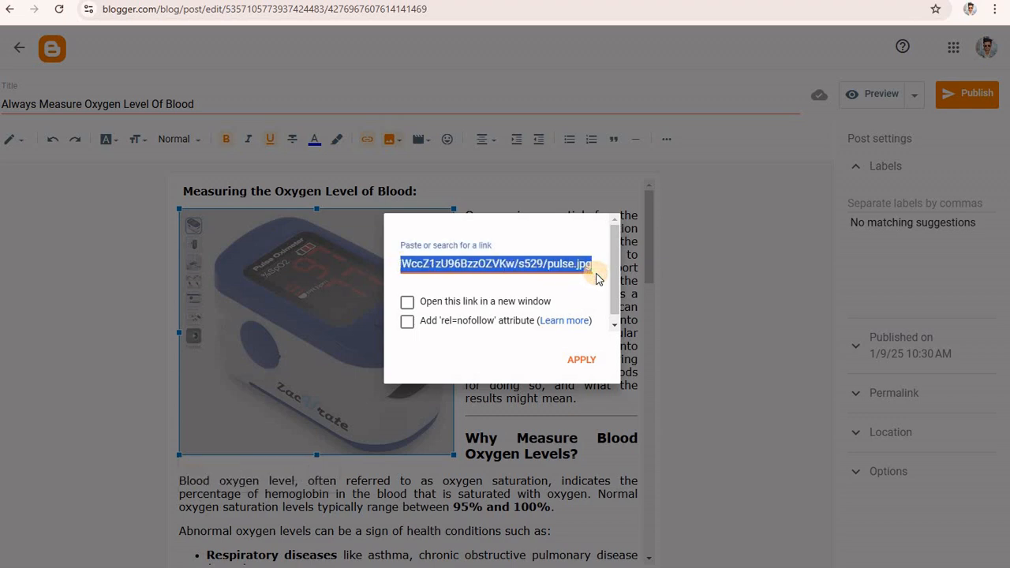
key(BackSpace)
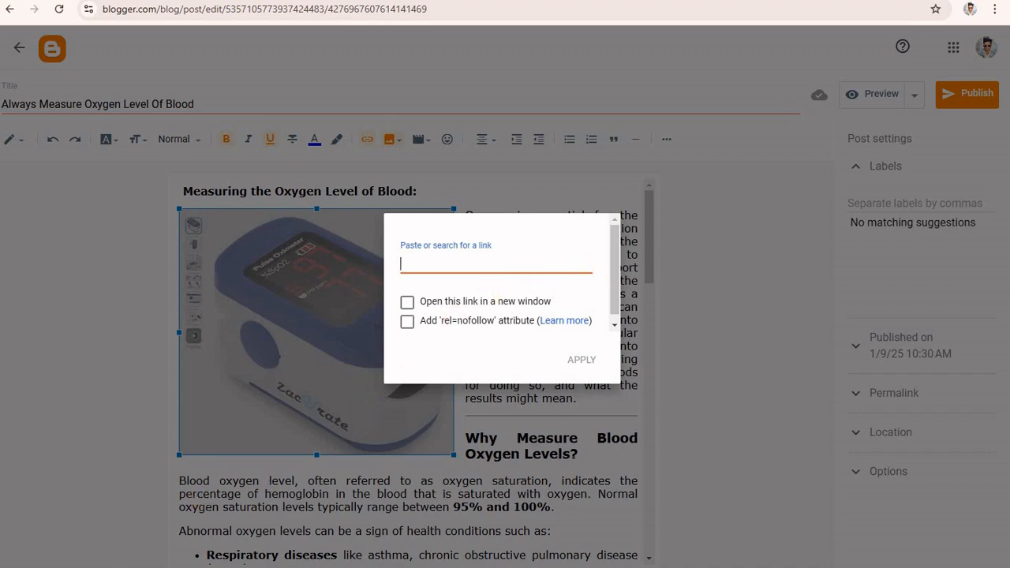
Switch to the Amazon page of the Zacurate pulse oximeter and copy its generated short affiliate link
key(alt+Tab)
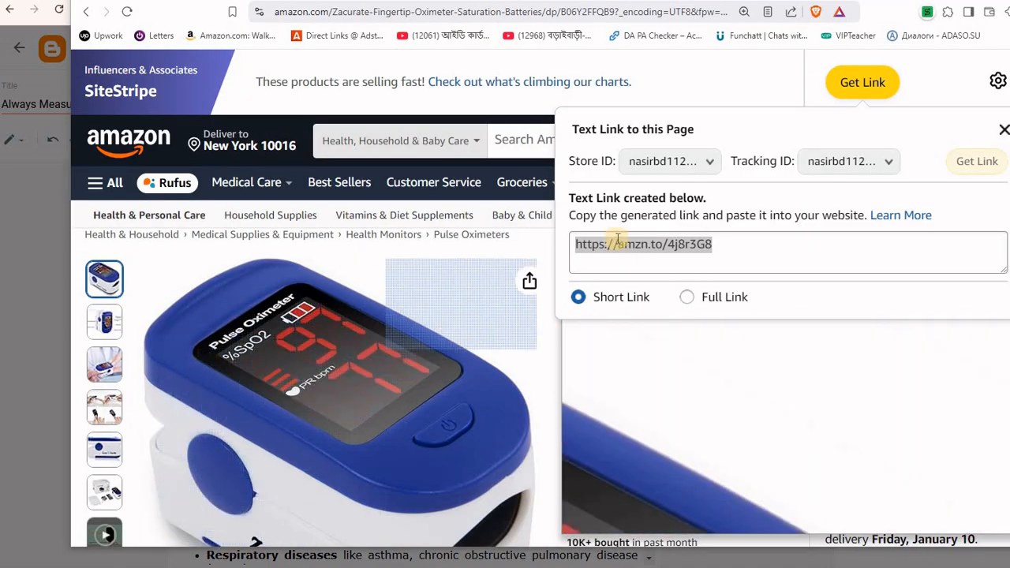
click(680, 246)
drag(716, 245, 579, 244)
right_click(616, 250)
click(655, 263)
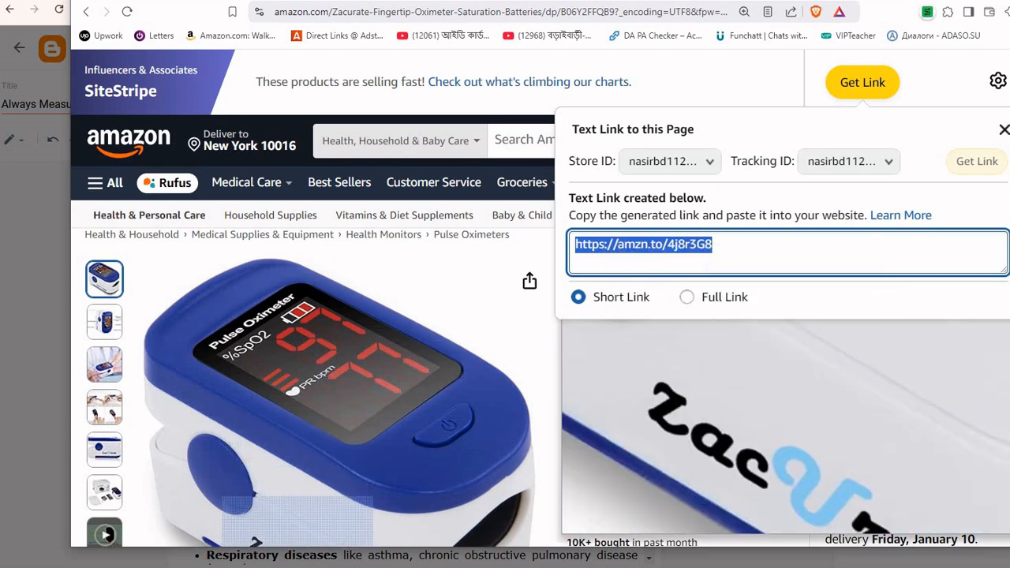
click(580, 562)
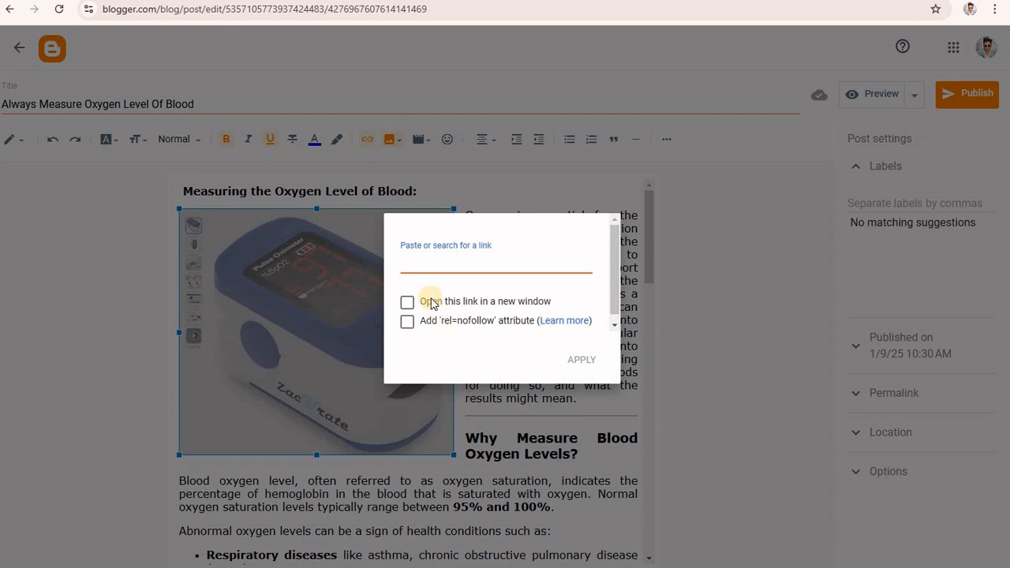
right_click(413, 264)
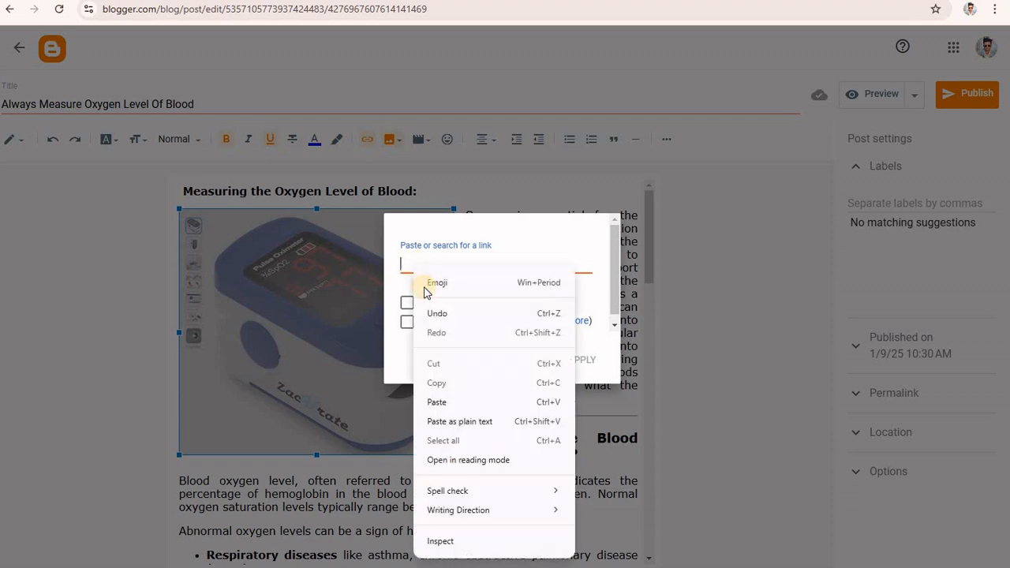
click(452, 400)
click(407, 301)
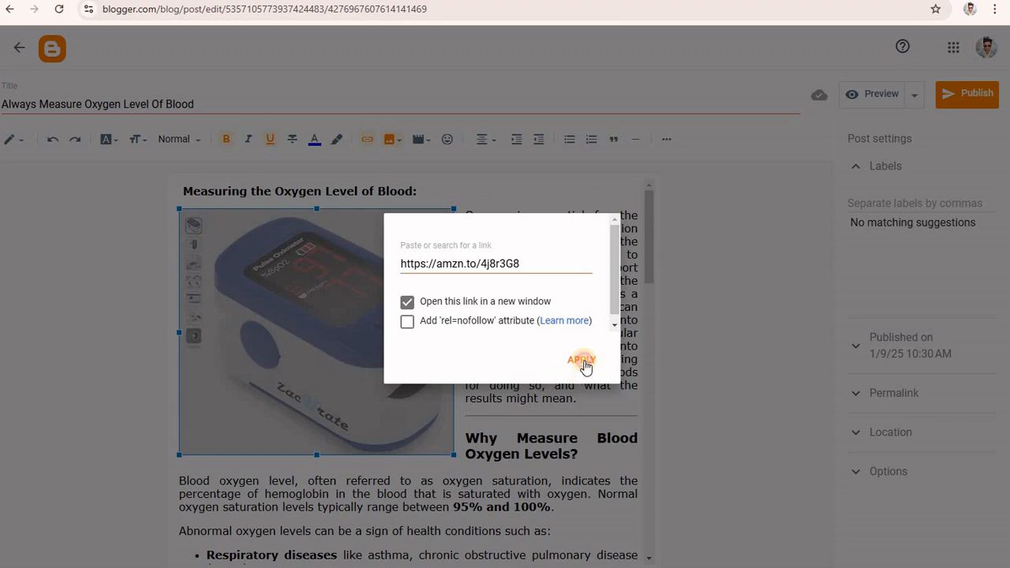
click(582, 362)
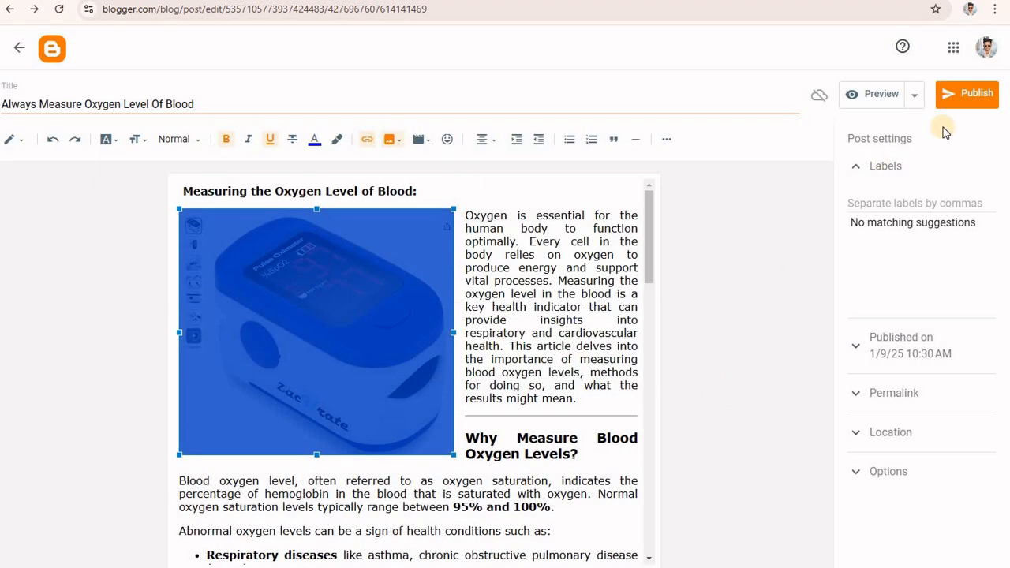
Publish the post "Always Measure Oxygen Level Of Blood" and open the live blog
click(969, 96)
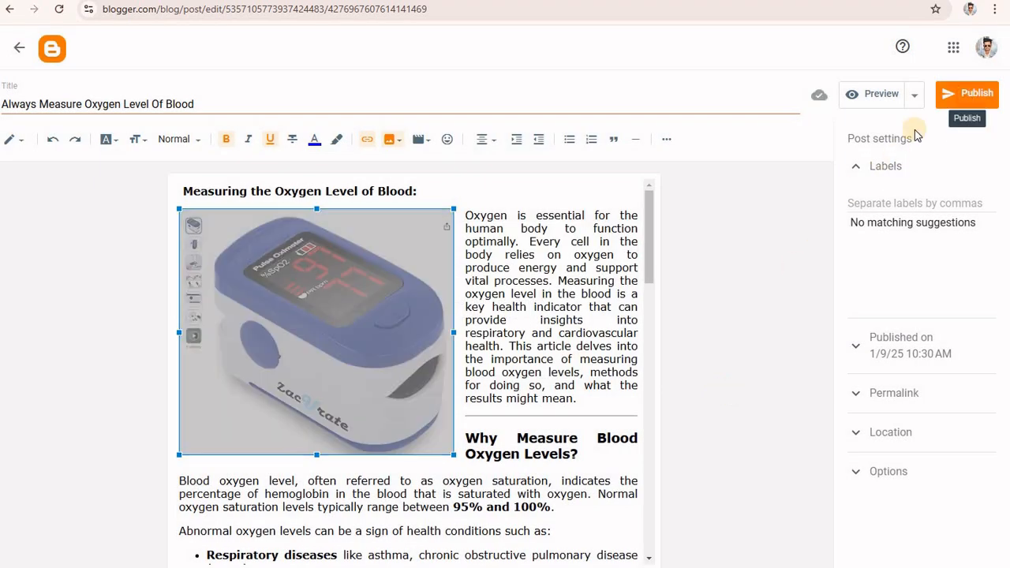
click(557, 333)
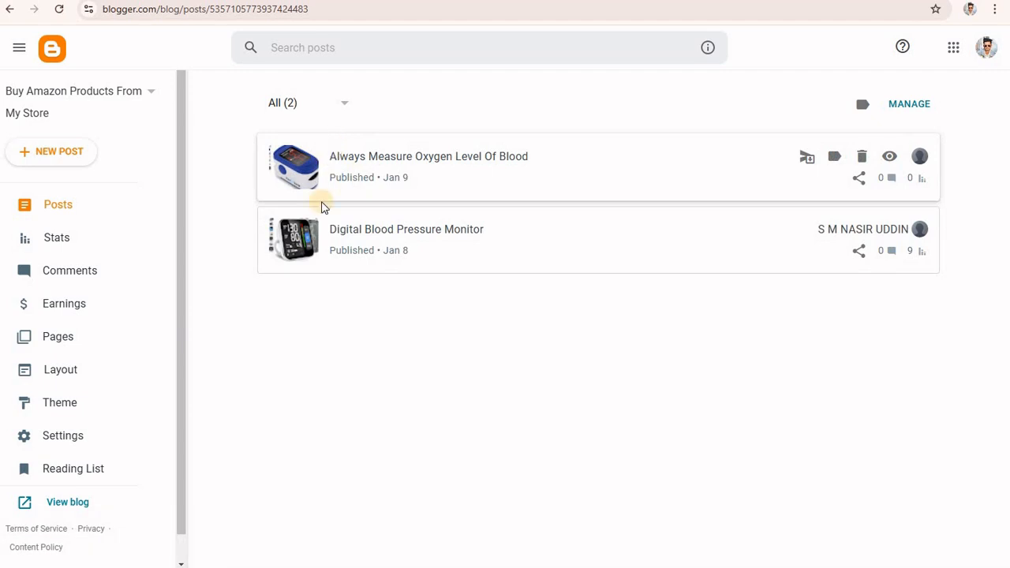
click(62, 512)
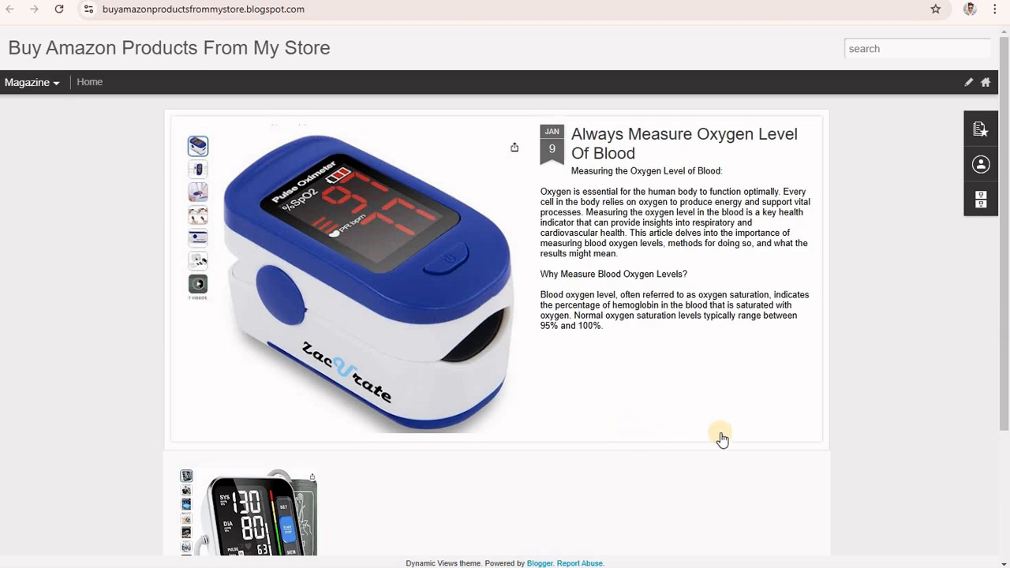
Look over the blog's home page, open the post "Always Measure Oxygen Level Of Blood" and follow its product image link
scroll(723, 439, down, 2)
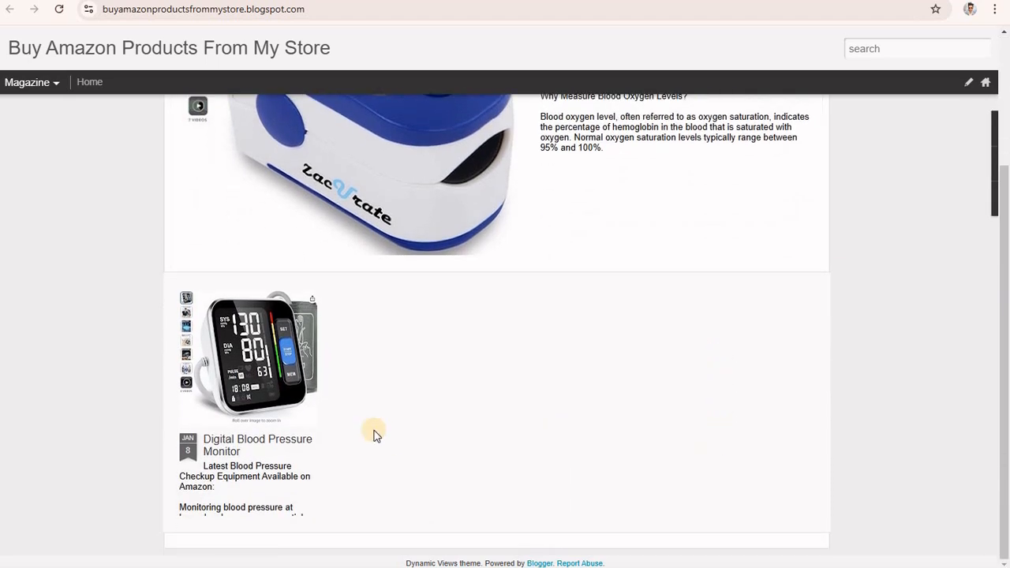
scroll(592, 401, up, 2)
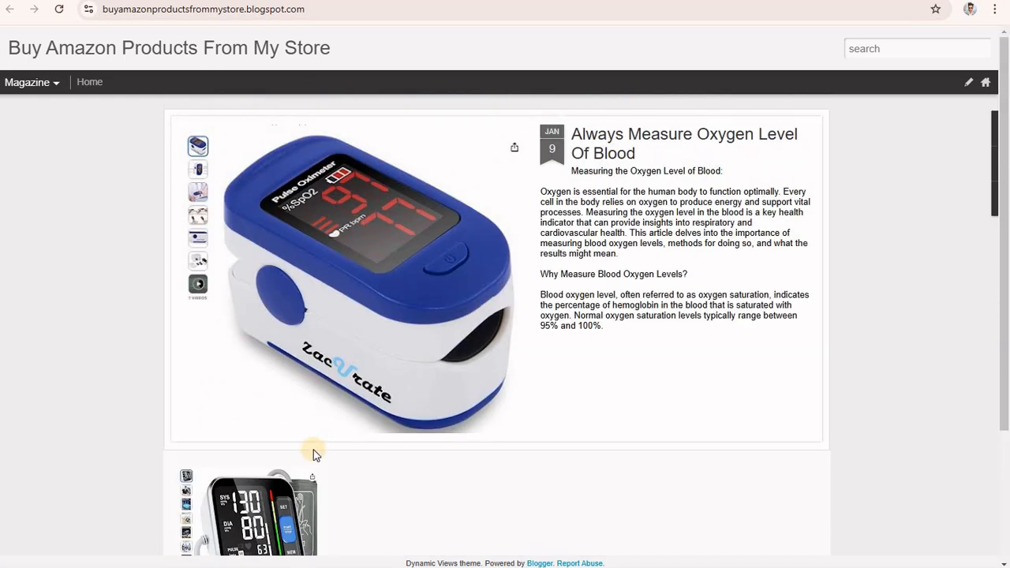
scroll(316, 454, down, 2)
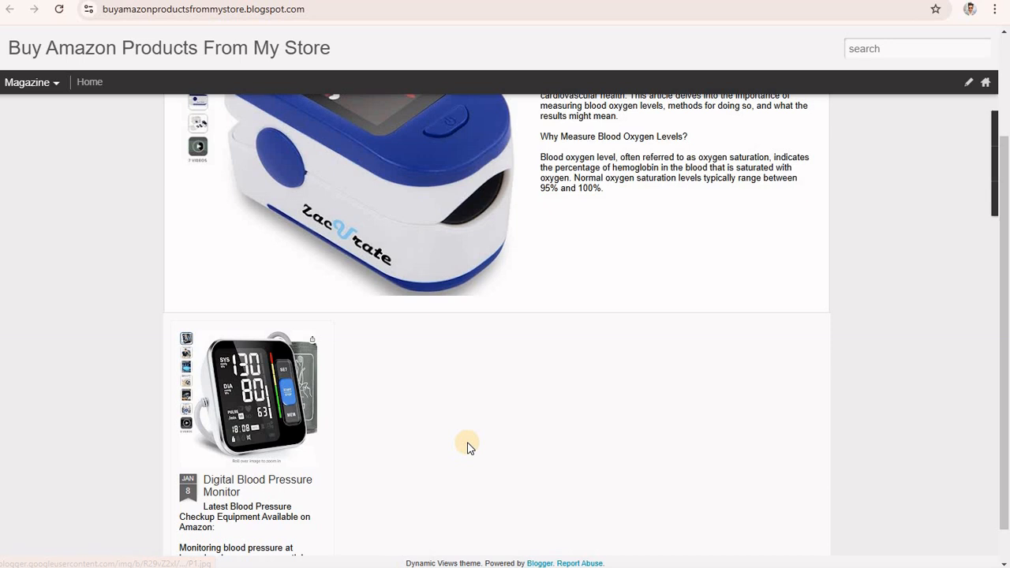
scroll(468, 447, up, 2)
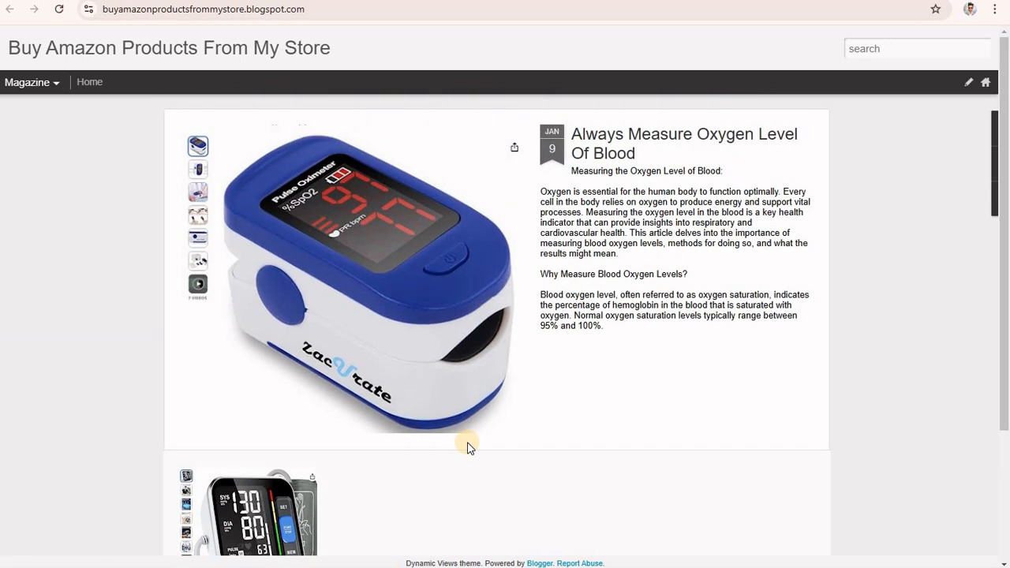
click(408, 271)
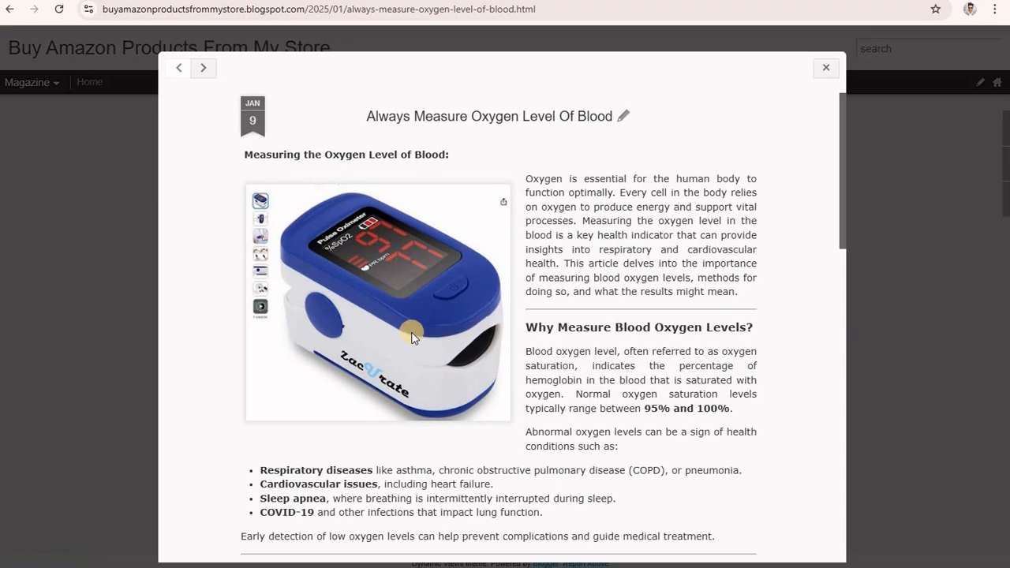
click(397, 297)
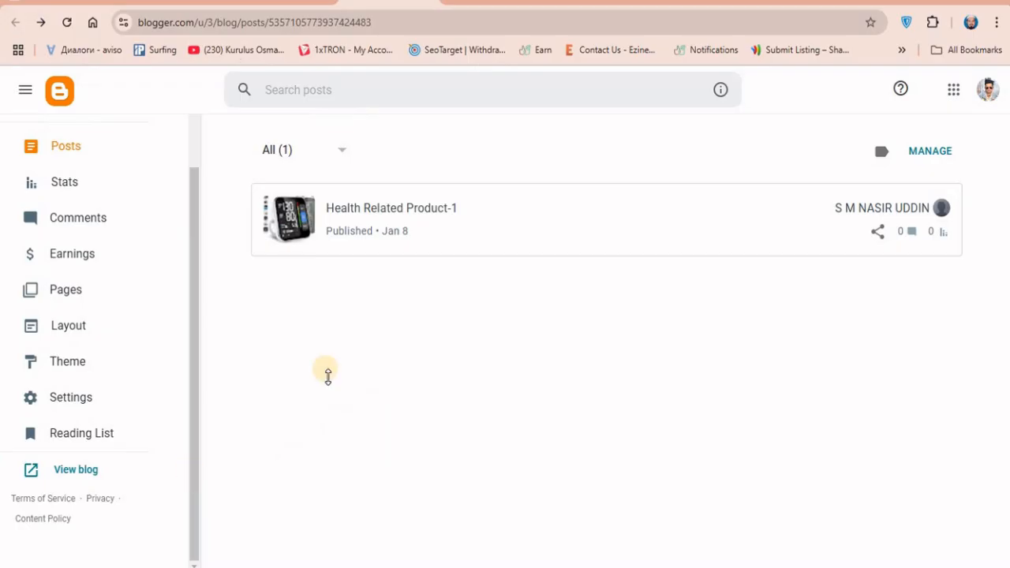
Open the post "Health Related Product-1" and its image's link settings, and copy the blood pressure monitor's short affiliate link from the Amazon page
click(292, 224)
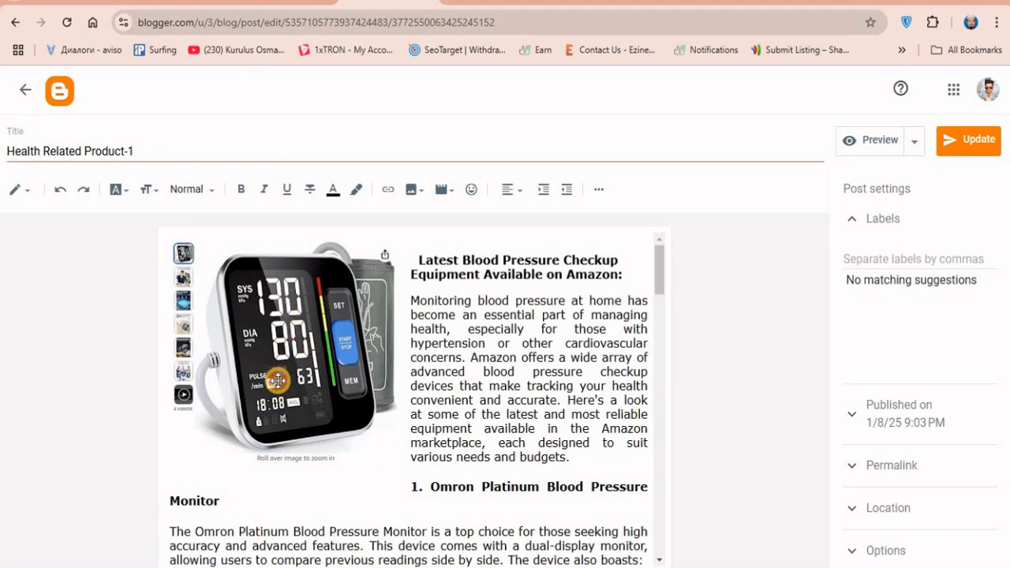
click(278, 382)
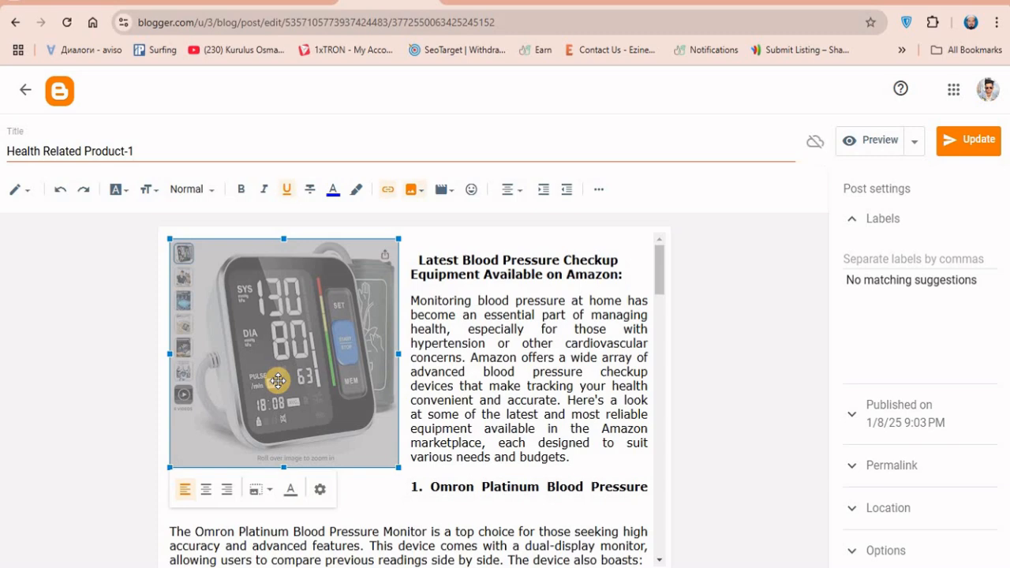
click(381, 192)
key(ctrl+v)
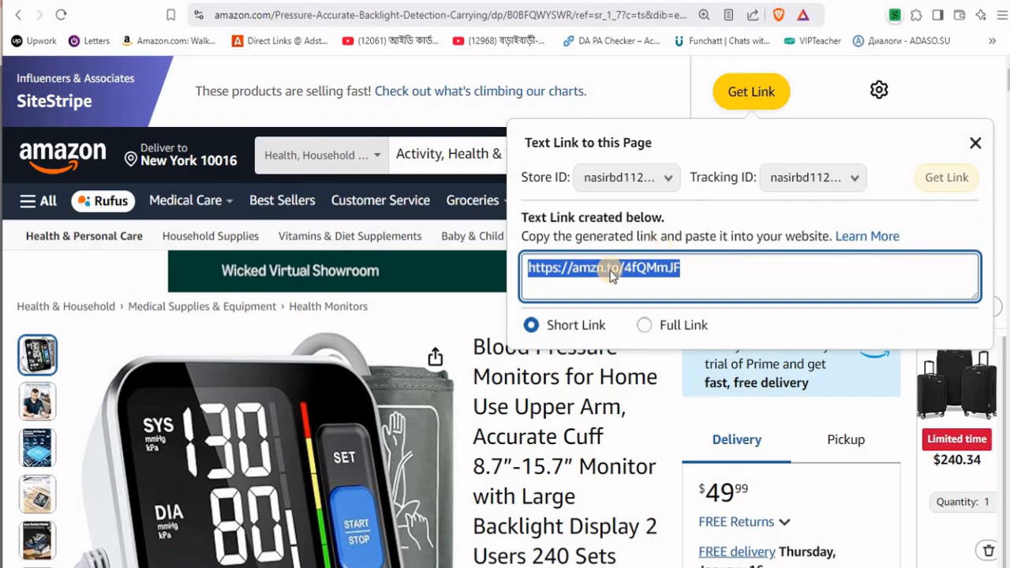
right_click(612, 274)
click(652, 287)
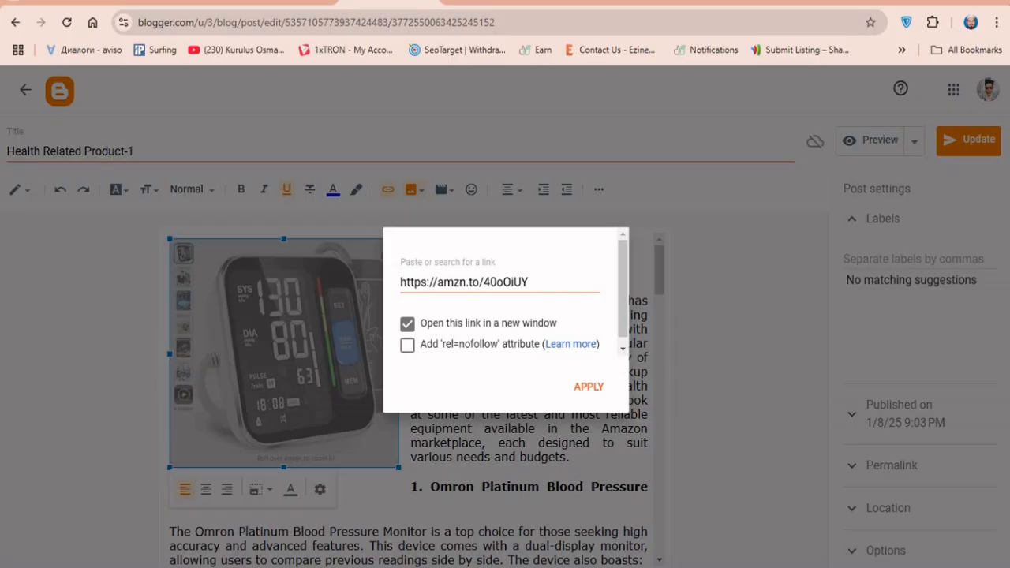
drag(529, 282, 396, 282)
right_click(409, 281)
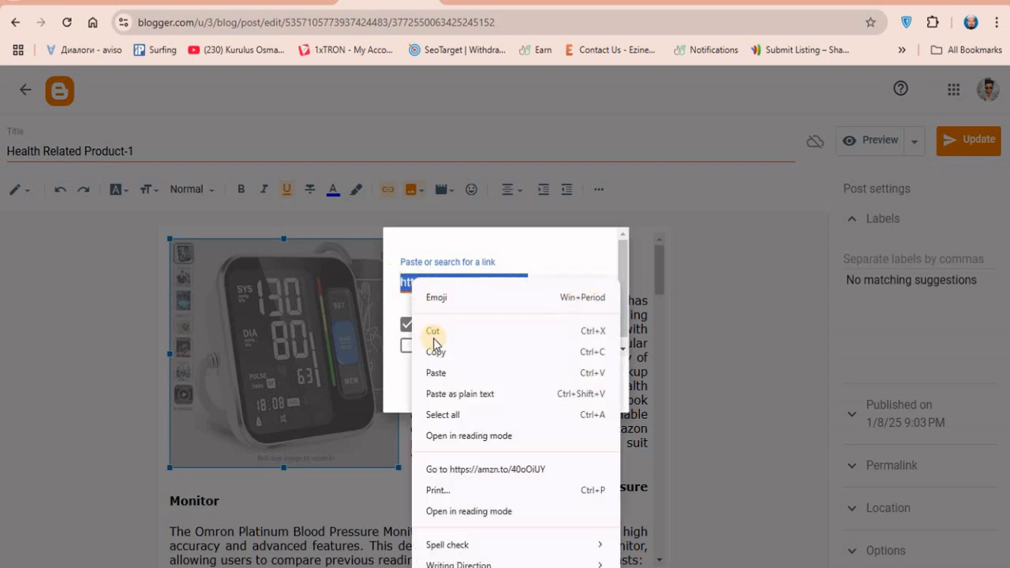
click(440, 373)
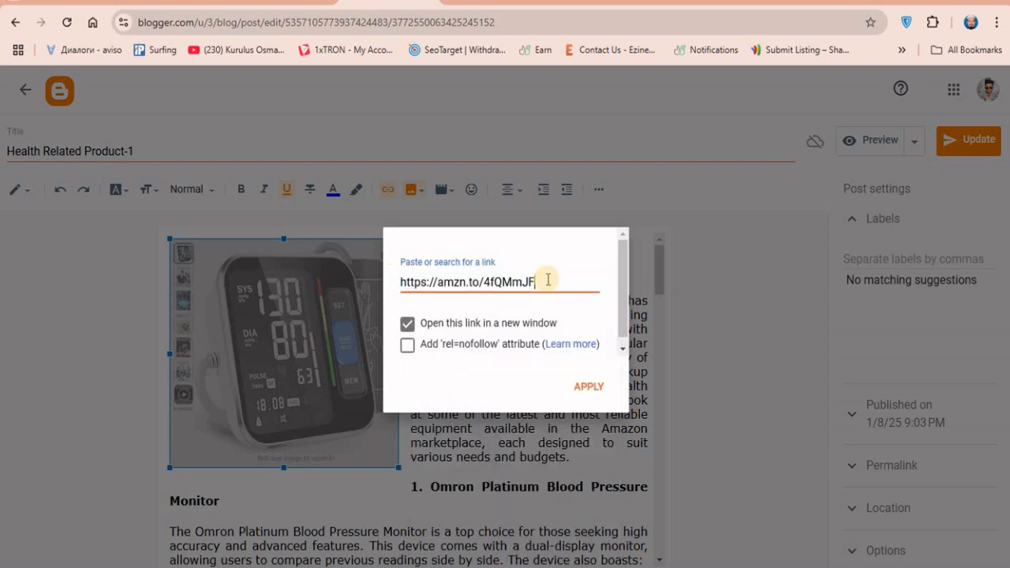
click(586, 387)
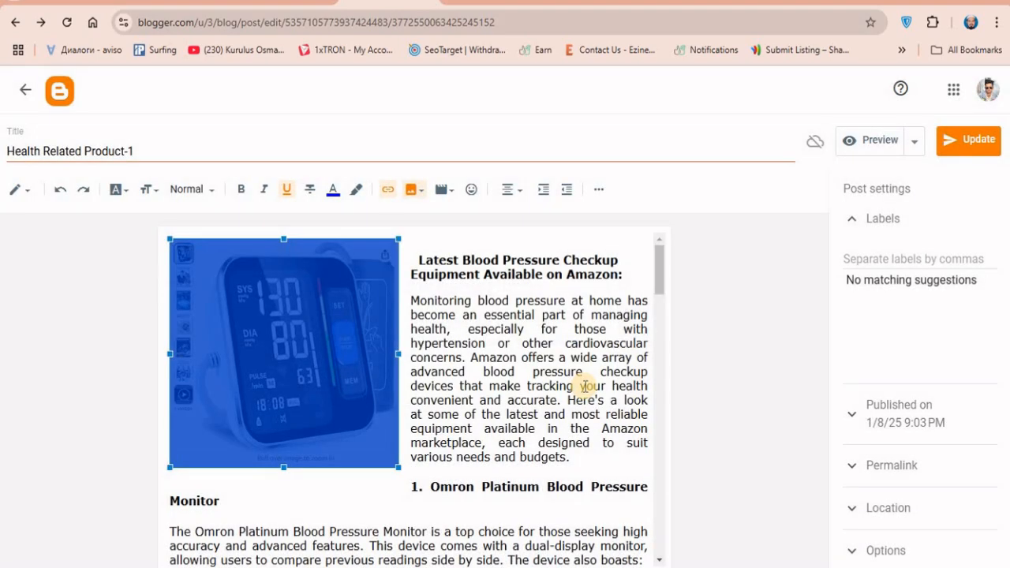
click(494, 419)
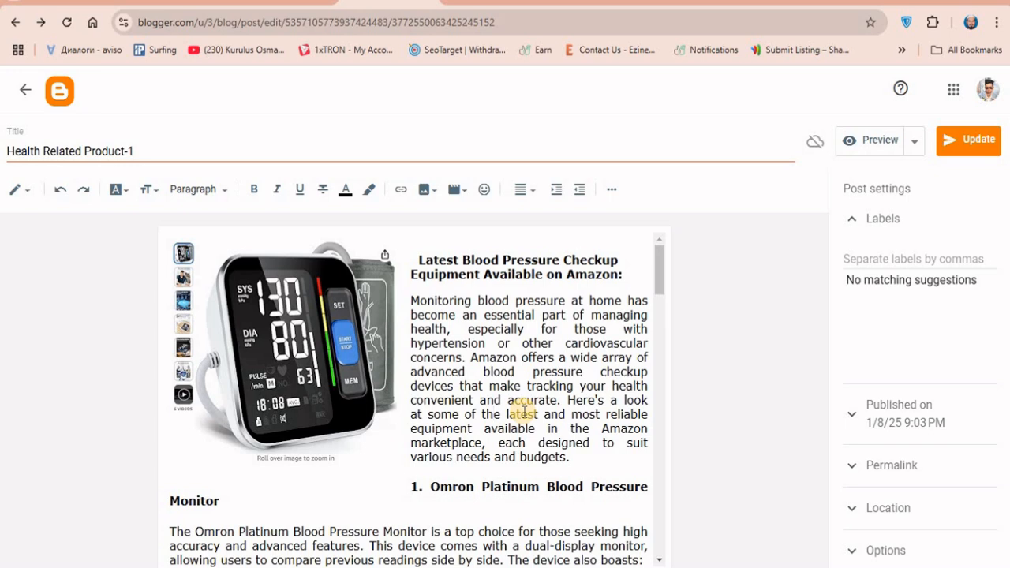
drag(411, 301, 559, 301)
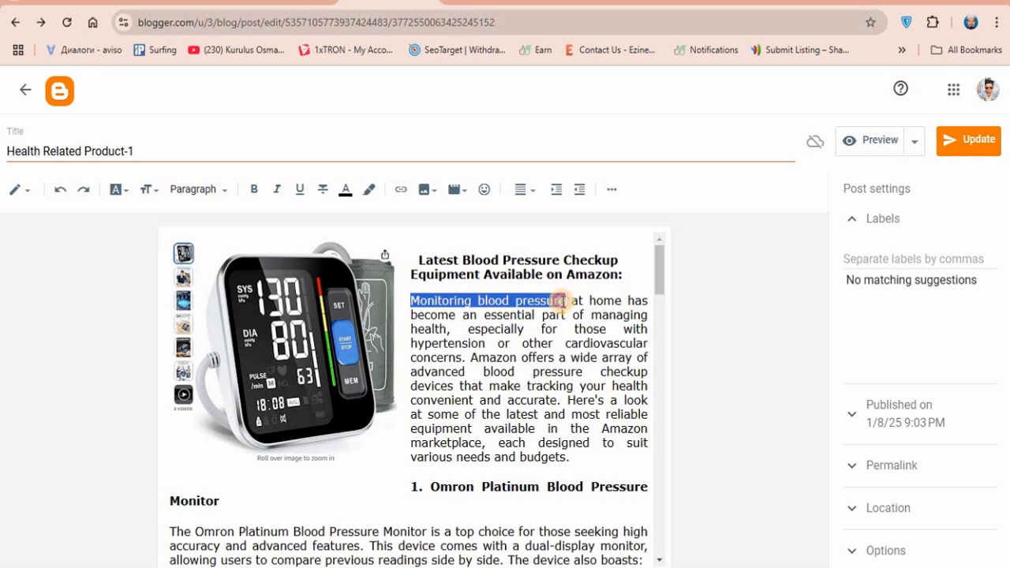
drag(562, 301, 564, 300)
click(401, 190)
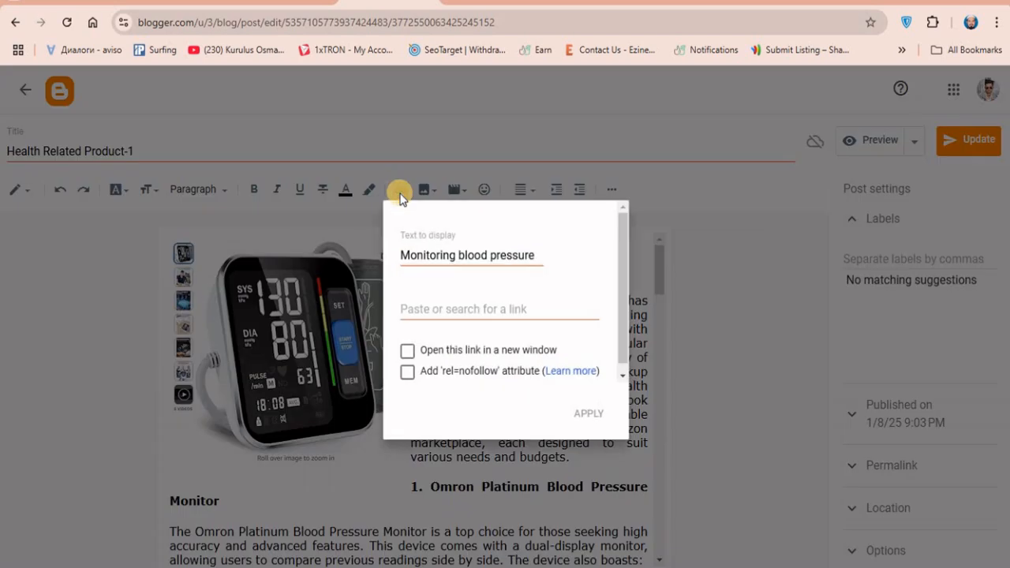
click(436, 309)
right_click(437, 312)
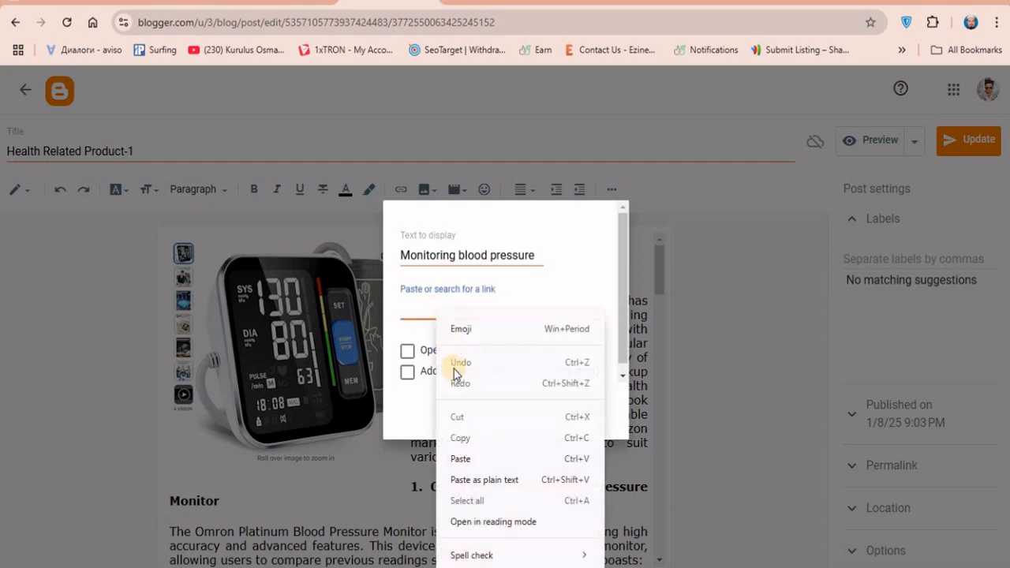
click(466, 467)
click(408, 350)
click(590, 414)
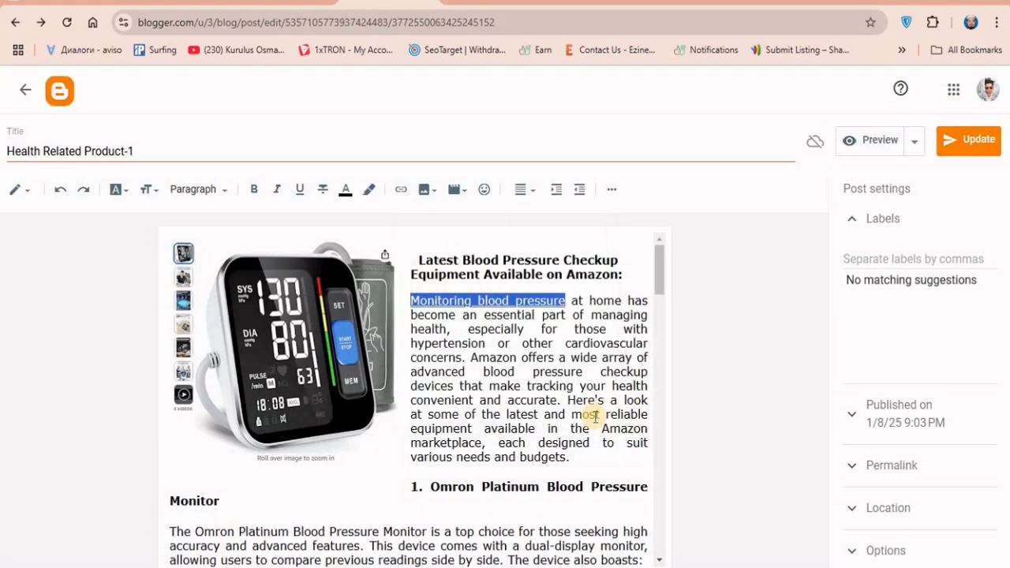
scroll(553, 421, down, 5)
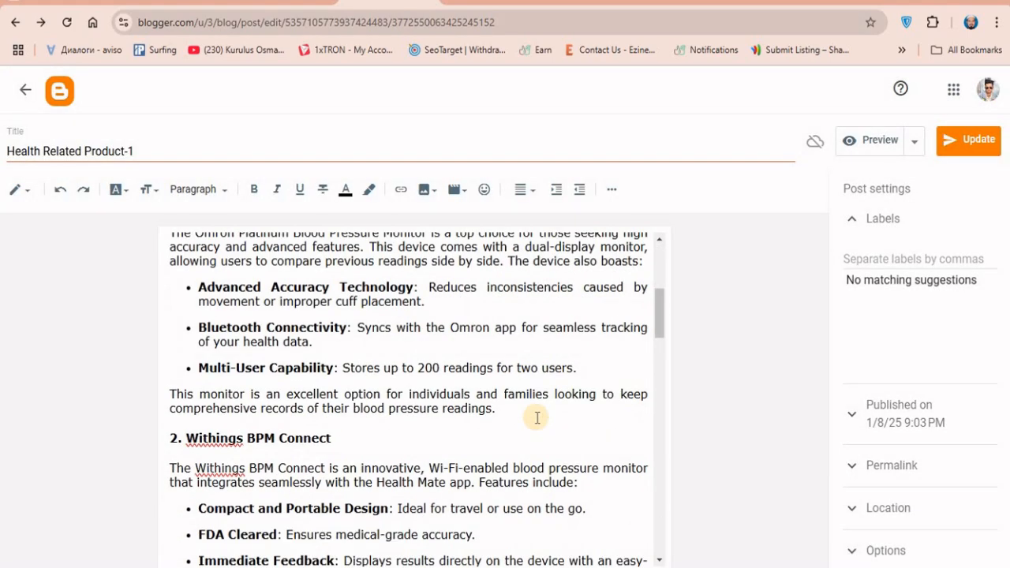
scroll(537, 417, down, 7)
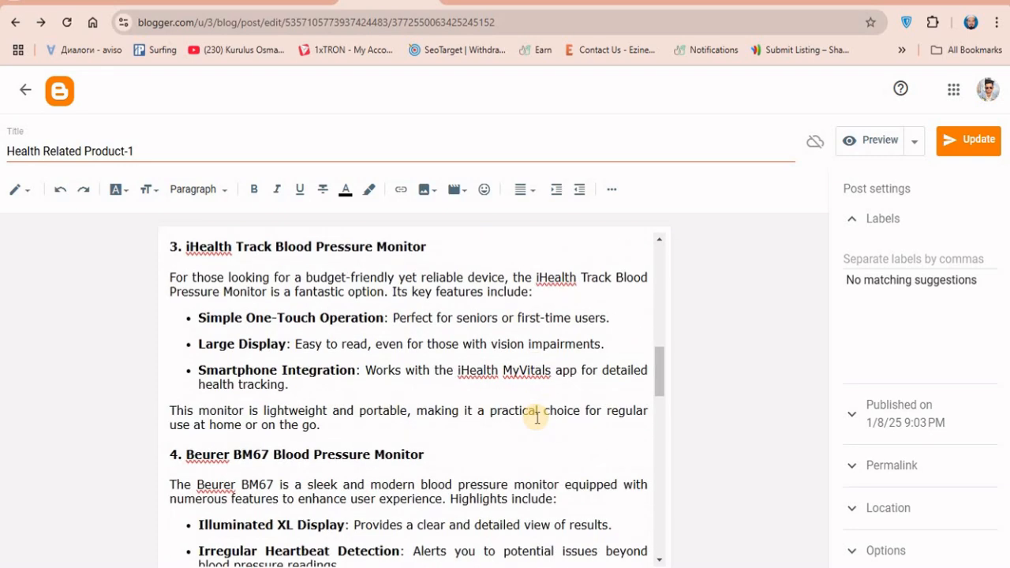
scroll(537, 417, down, 1)
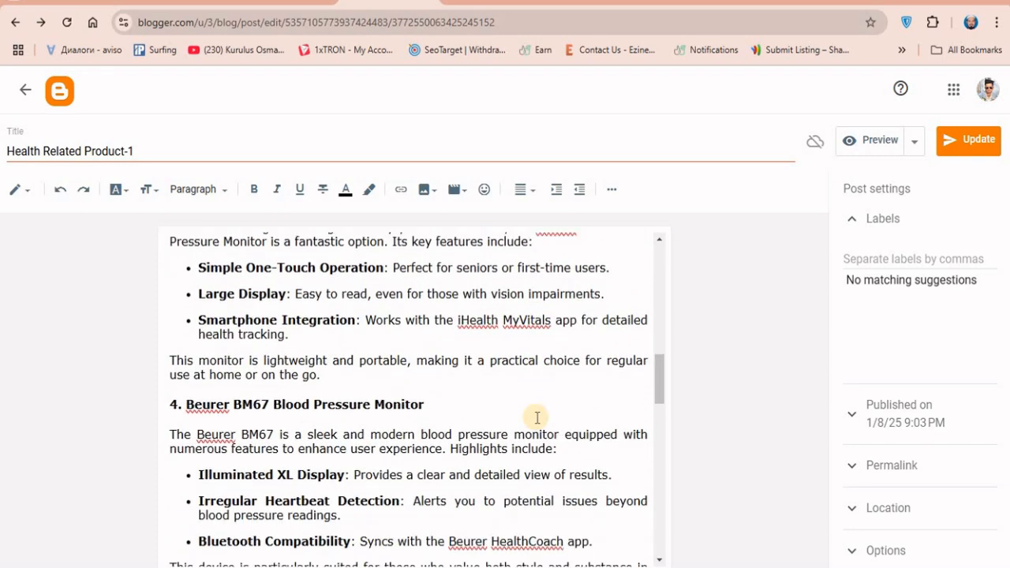
scroll(537, 418, down, 3)
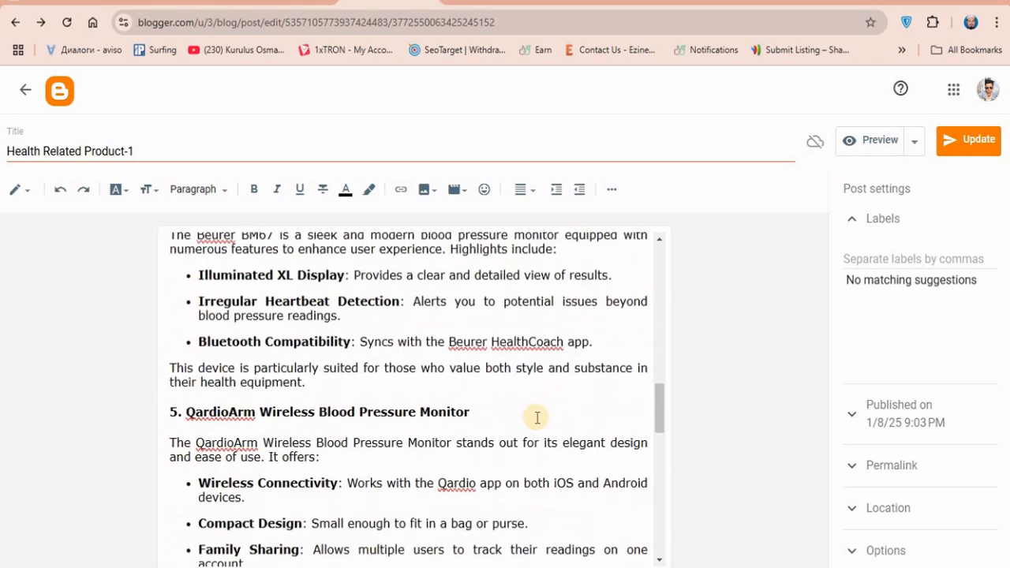
scroll(537, 418, down, 4)
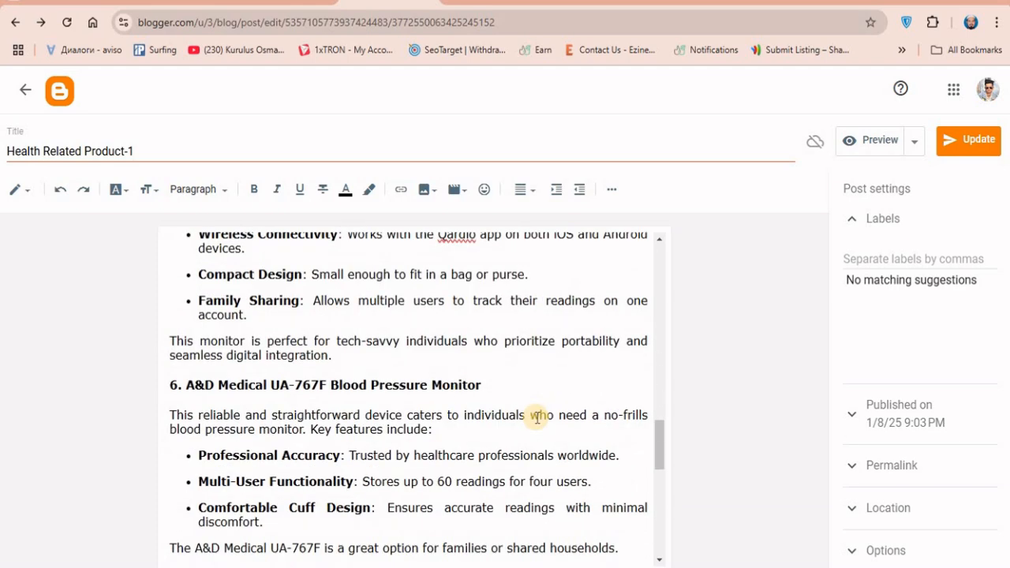
drag(332, 387, 481, 386)
click(422, 191)
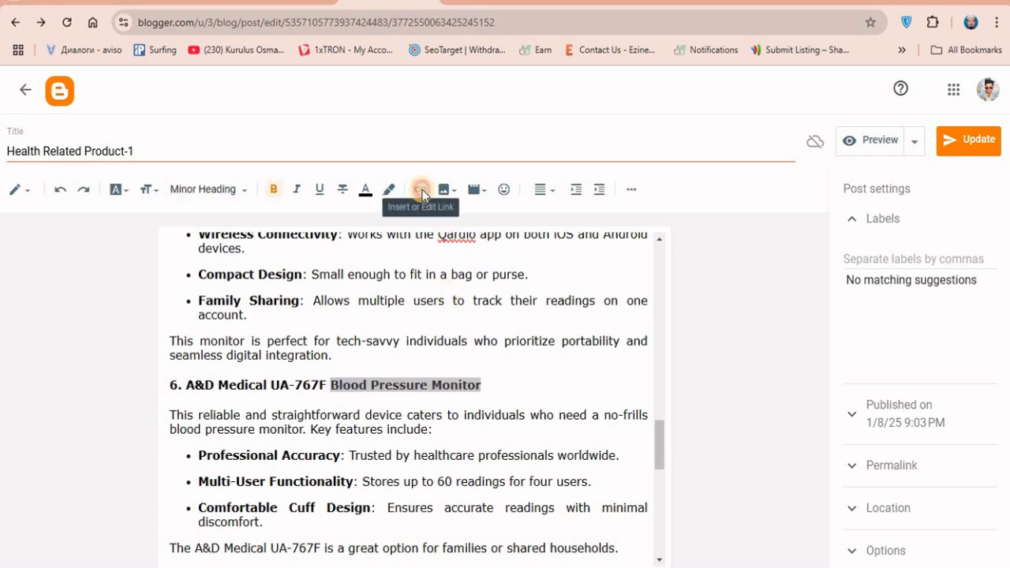
click(429, 313)
right_click(430, 315)
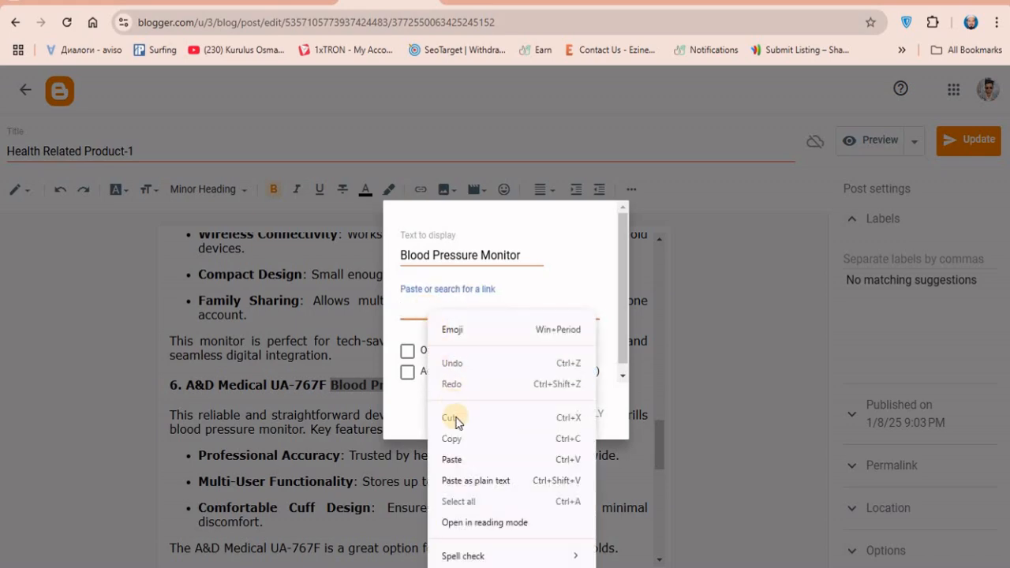
click(454, 460)
click(408, 351)
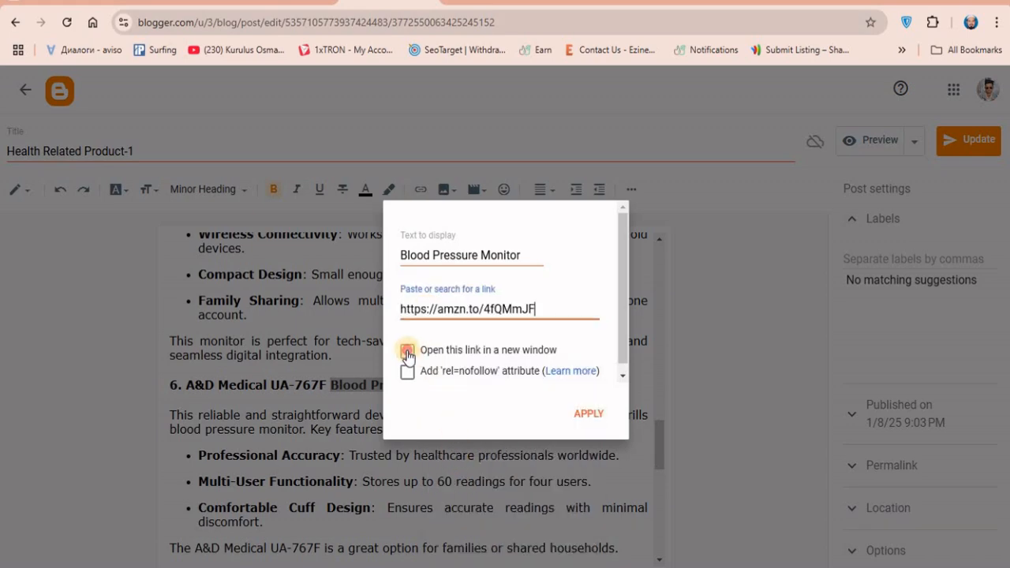
click(586, 414)
scroll(508, 411, down, 7)
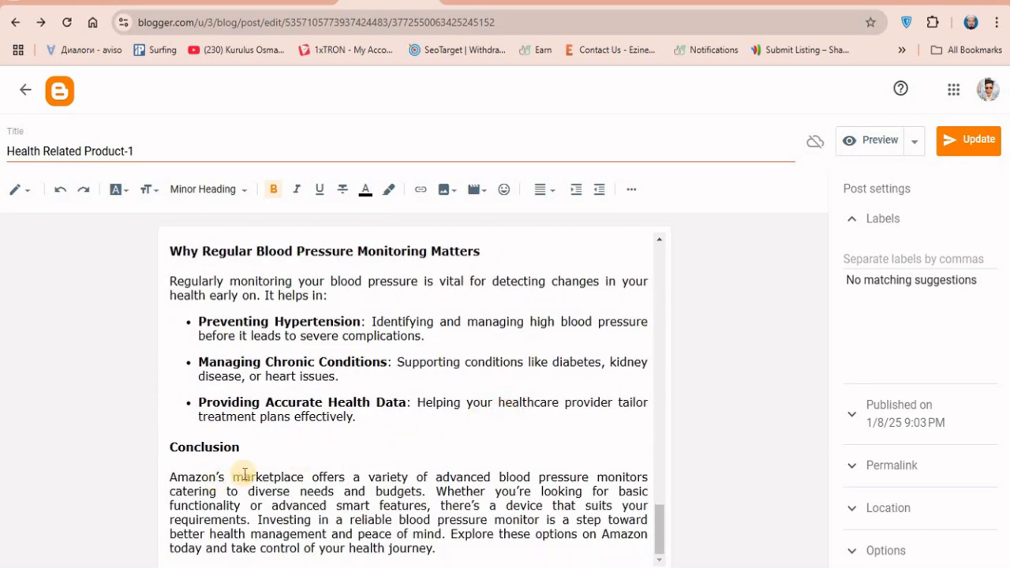
drag(171, 477, 305, 477)
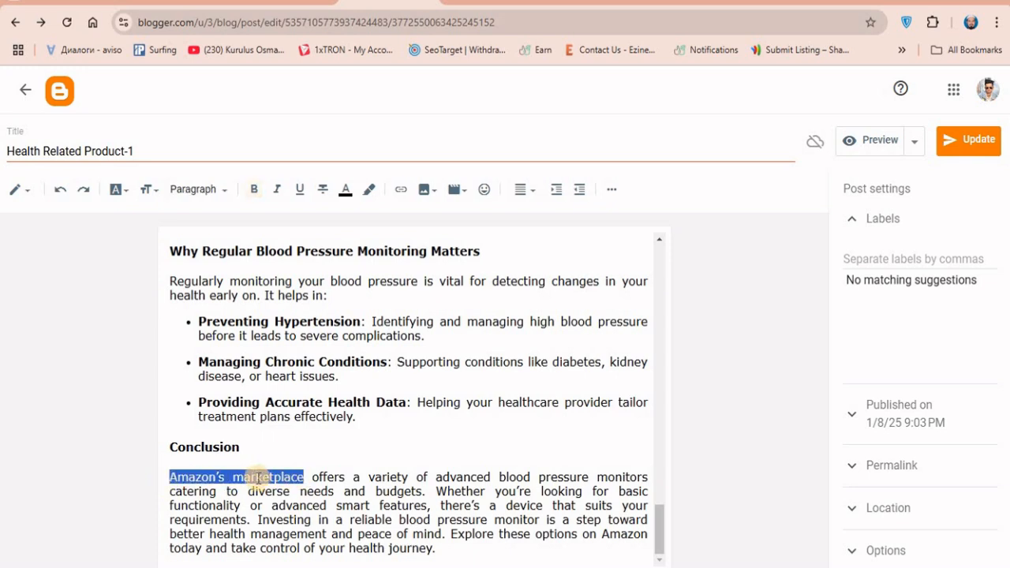
click(400, 191)
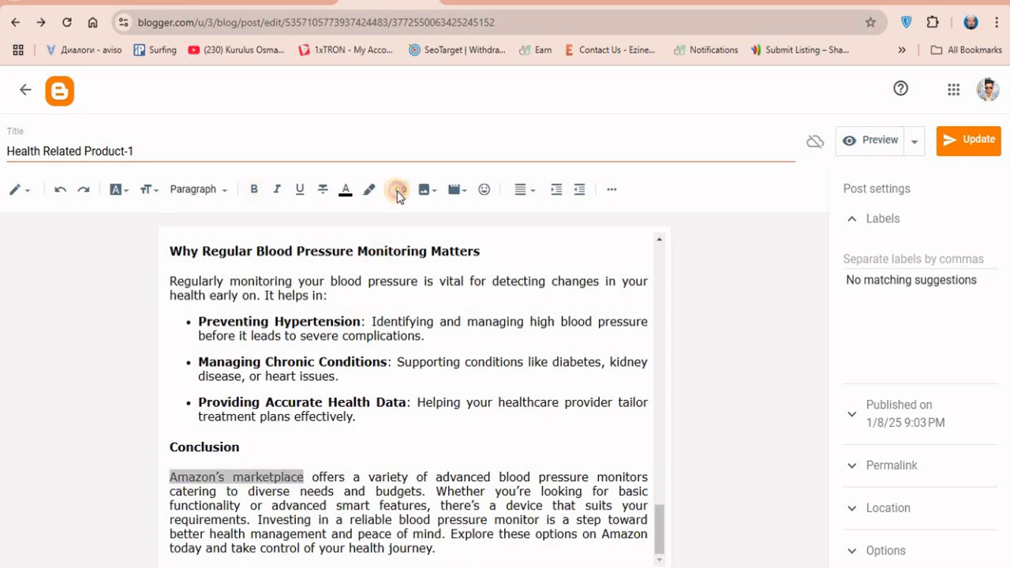
right_click(428, 310)
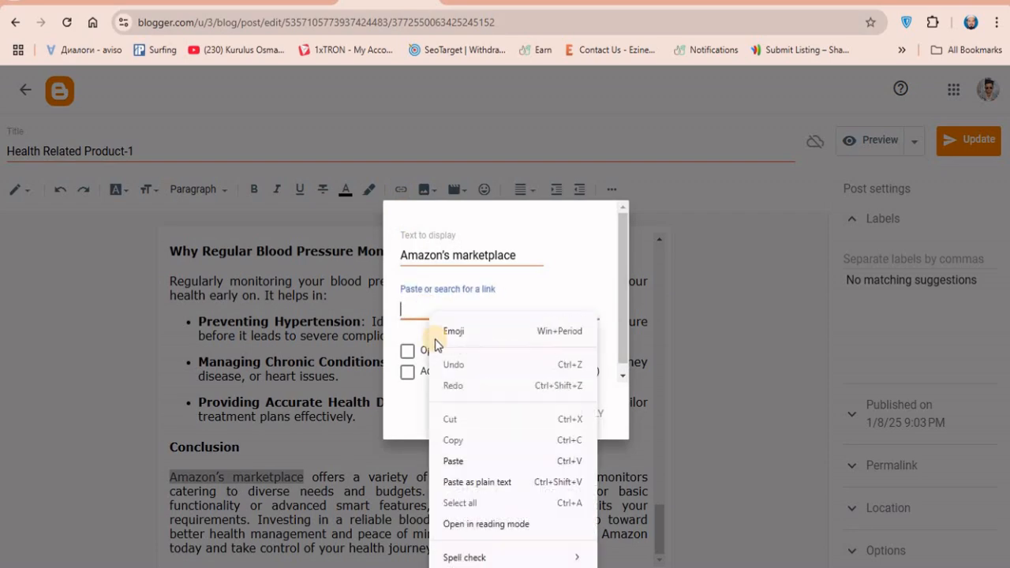
click(451, 460)
click(407, 350)
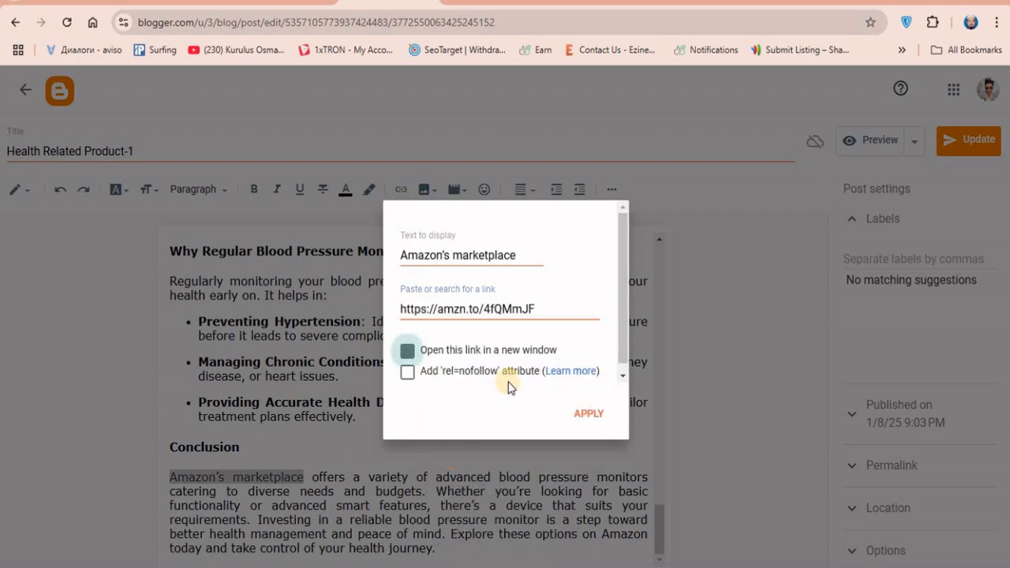
click(582, 414)
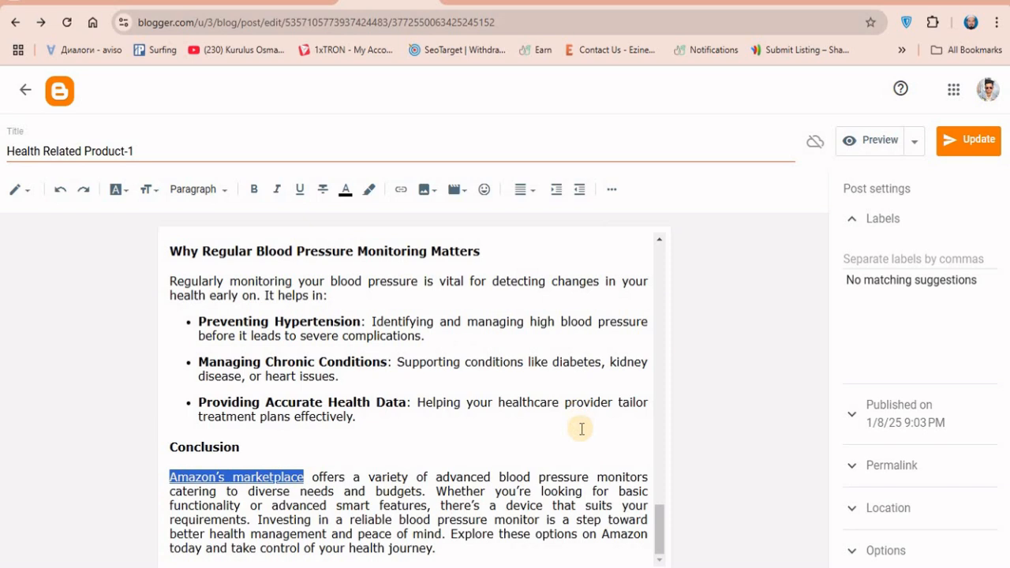
click(349, 548)
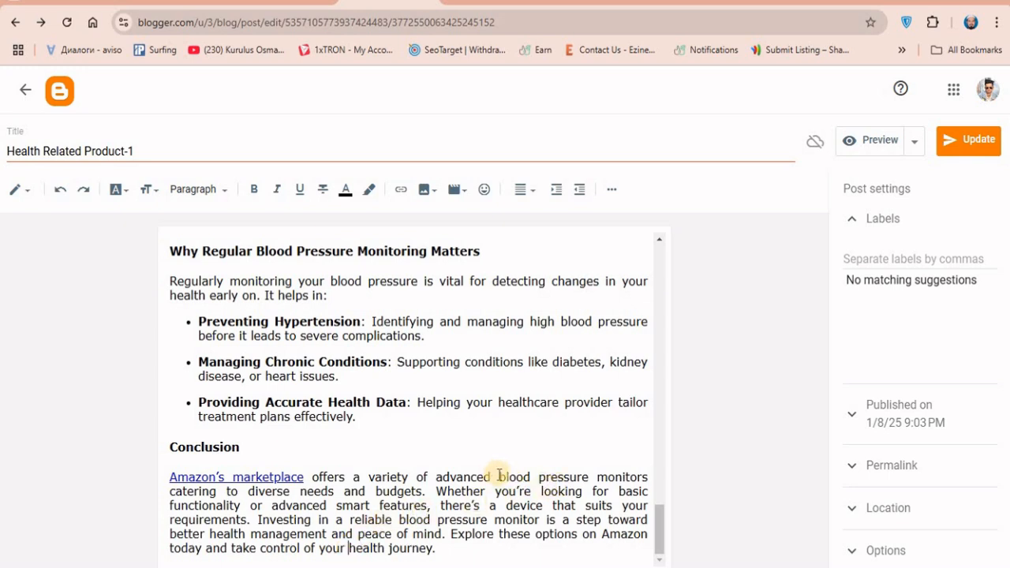
drag(500, 477, 648, 477)
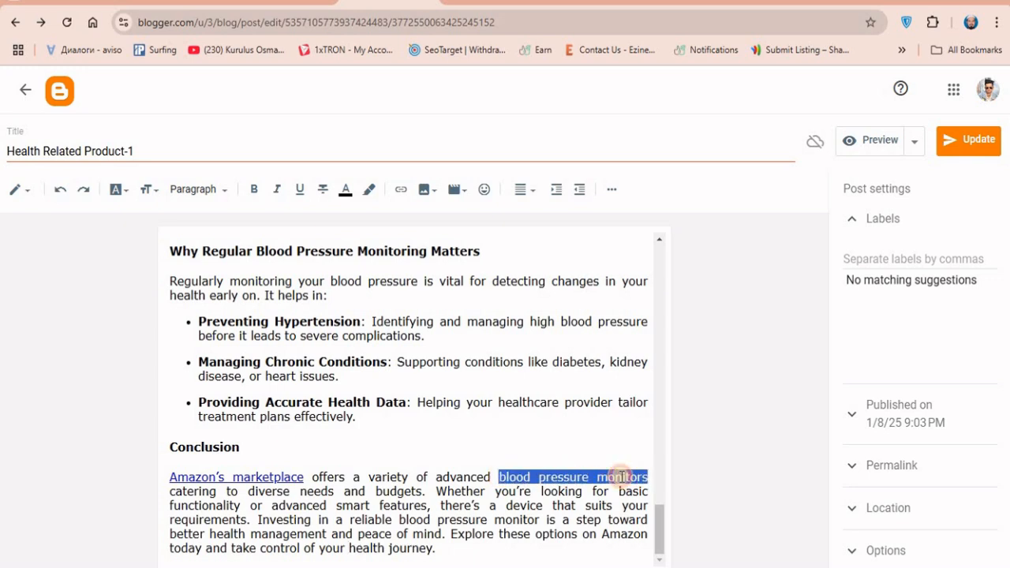
click(400, 190)
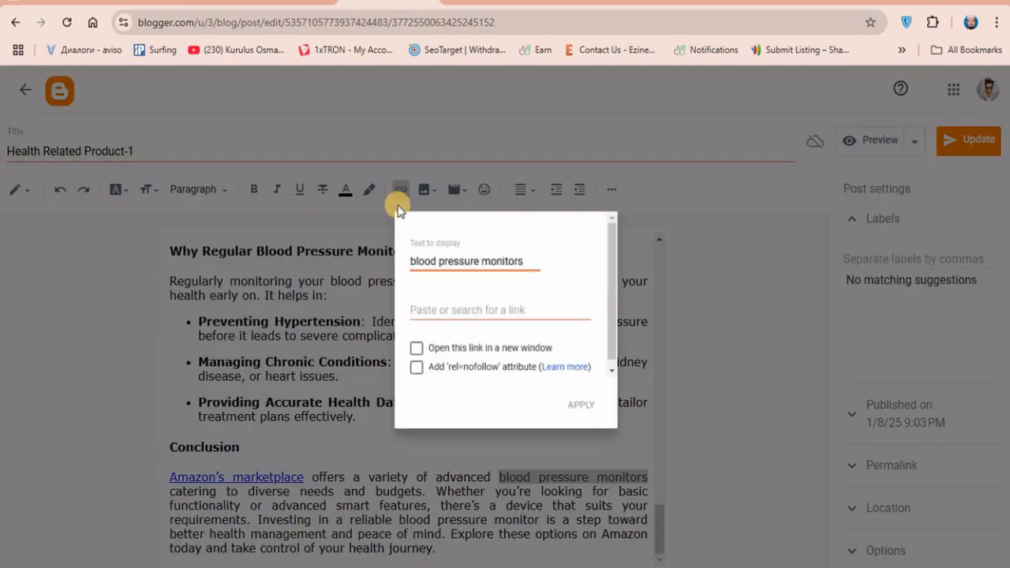
right_click(423, 312)
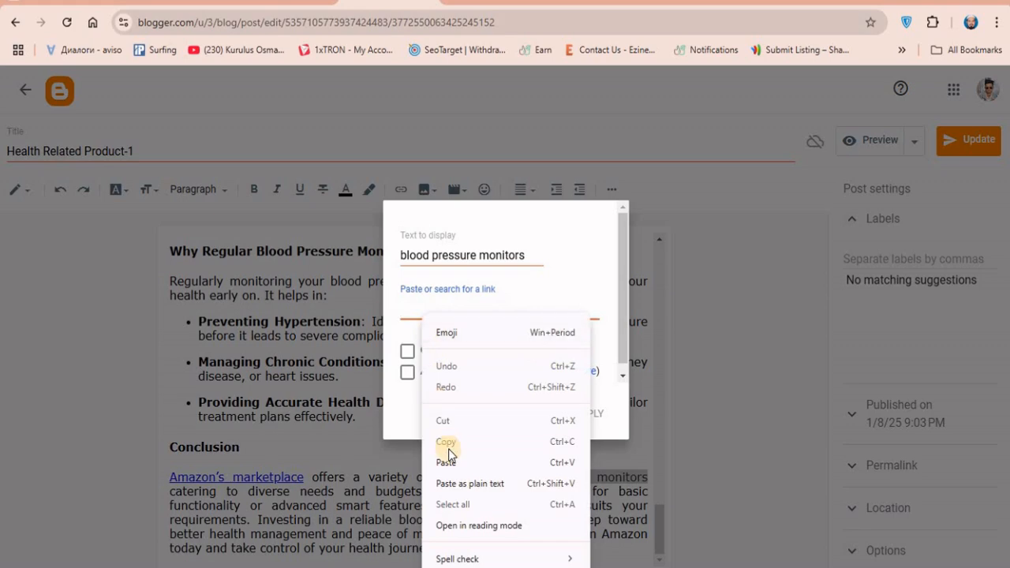
click(447, 463)
click(407, 351)
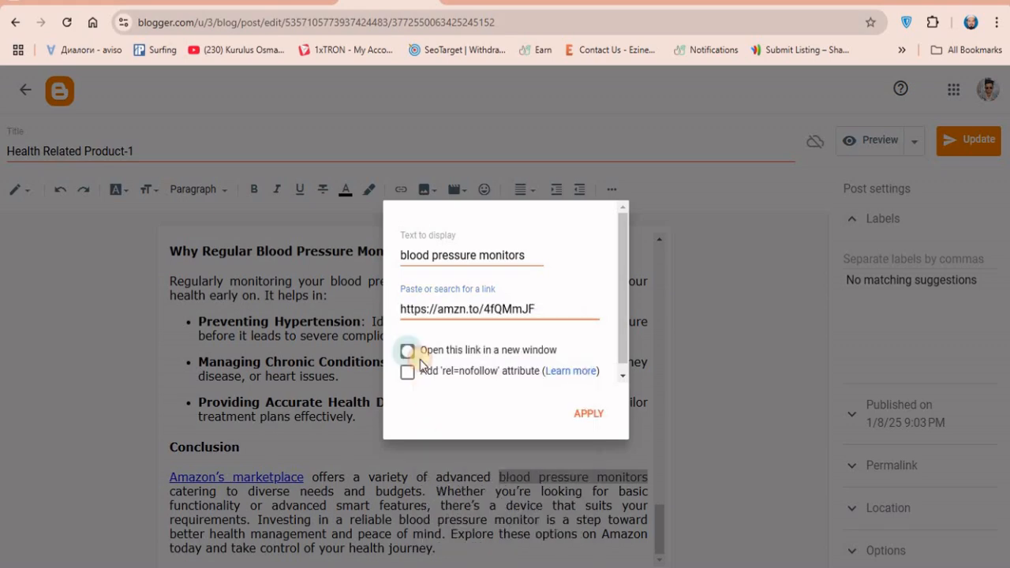
click(587, 417)
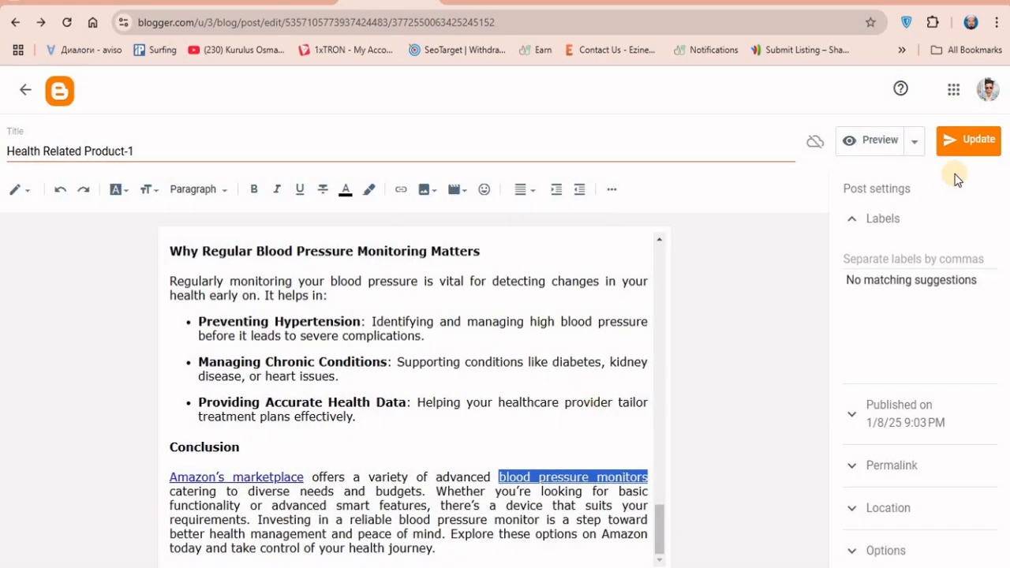
Update the post "Health Related Product-1", return to the post list and open the live blog
click(979, 141)
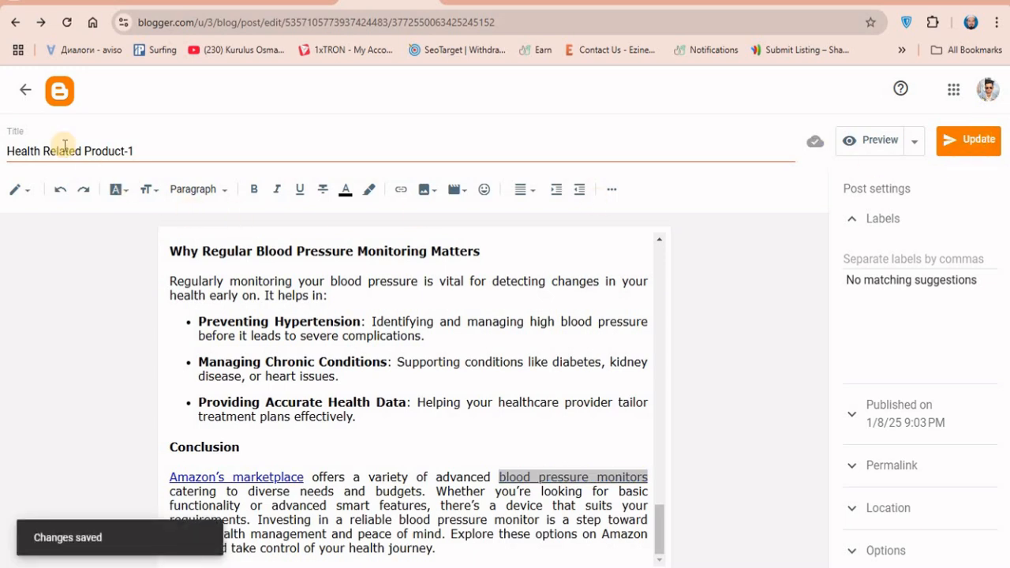
click(24, 90)
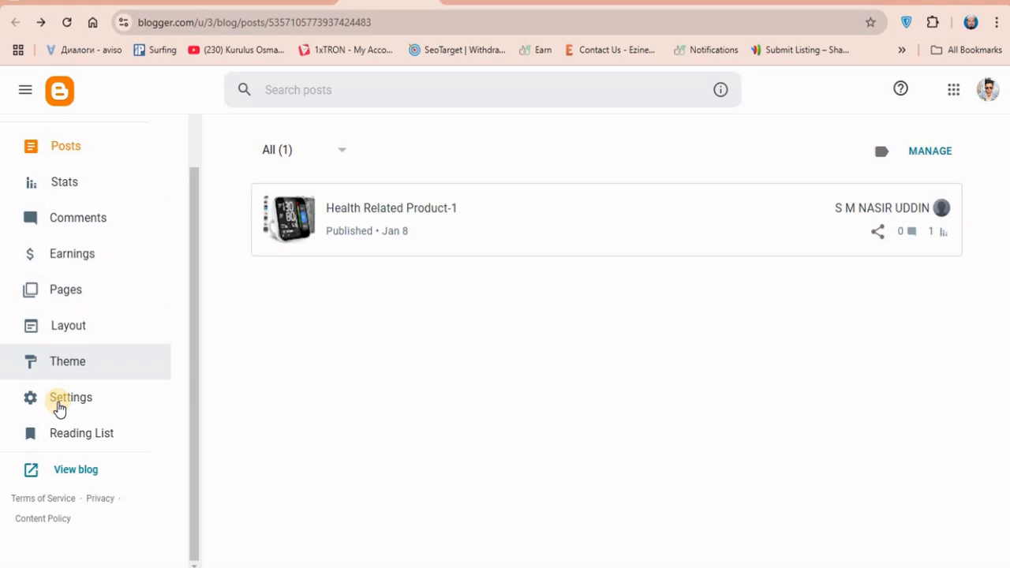
click(56, 474)
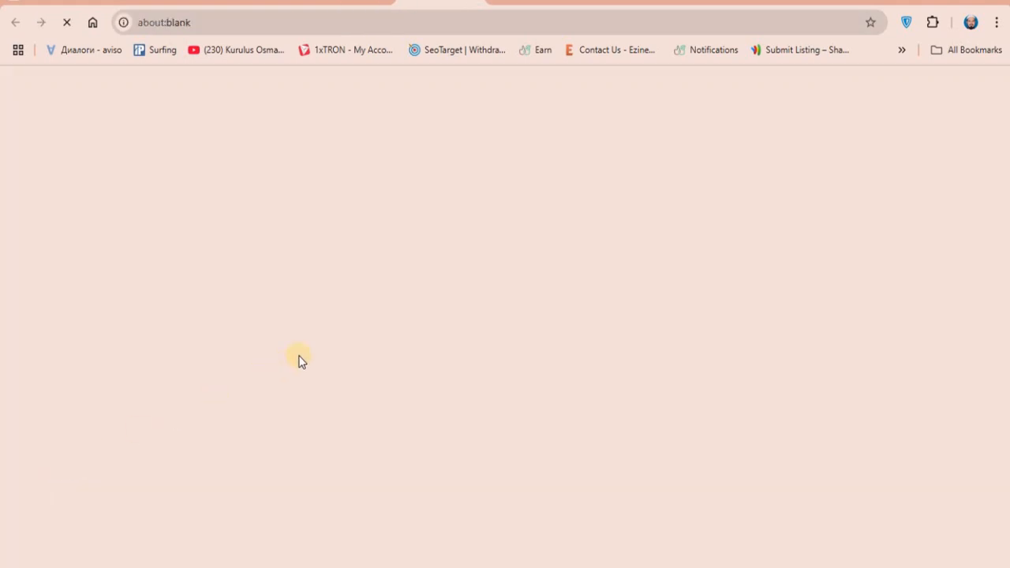